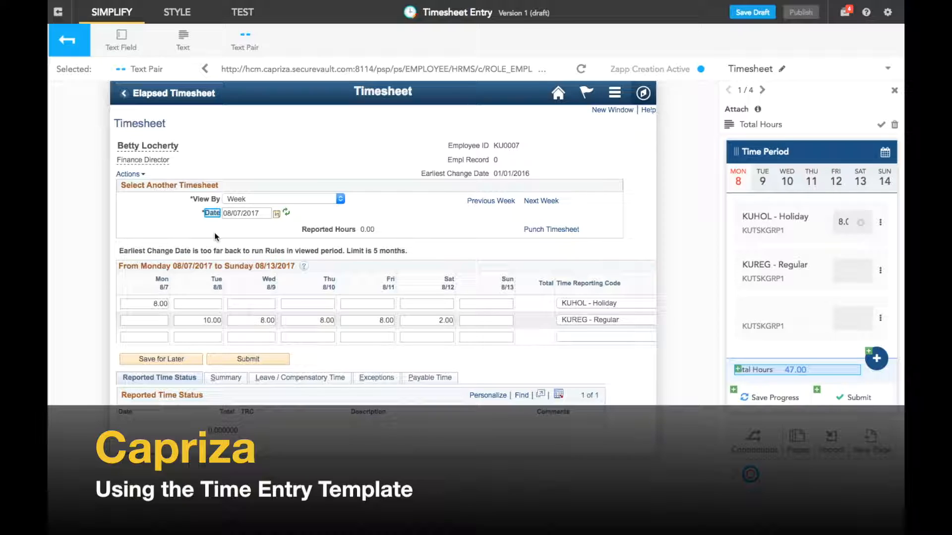
# Attach the Total Hours text pair to the Reported Hours label and its value.
pyautogui.click(298, 232)
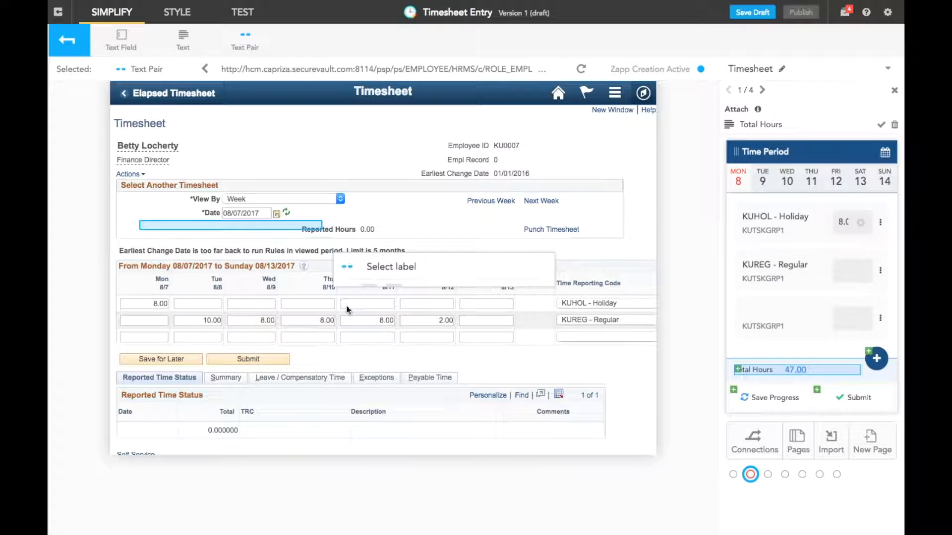
pyautogui.click(339, 225)
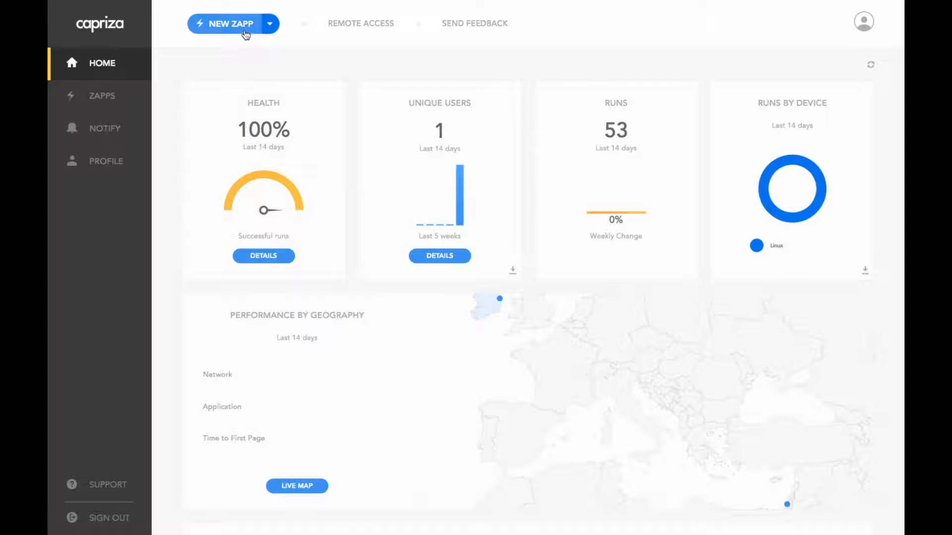
# Create a new Zapp from the HR category's Time Entry template after previewing the template's pages.
pyautogui.click(242, 28)
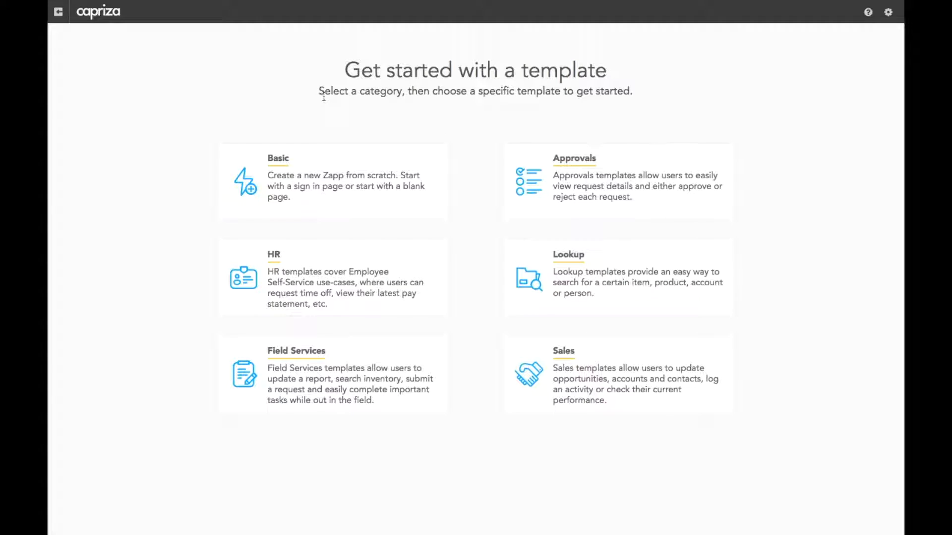
pyautogui.click(335, 285)
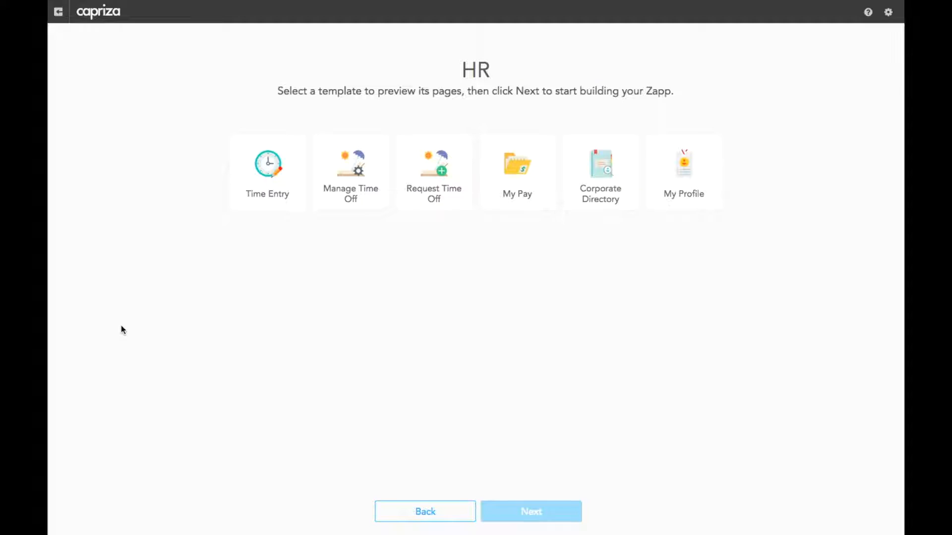
pyautogui.click(252, 184)
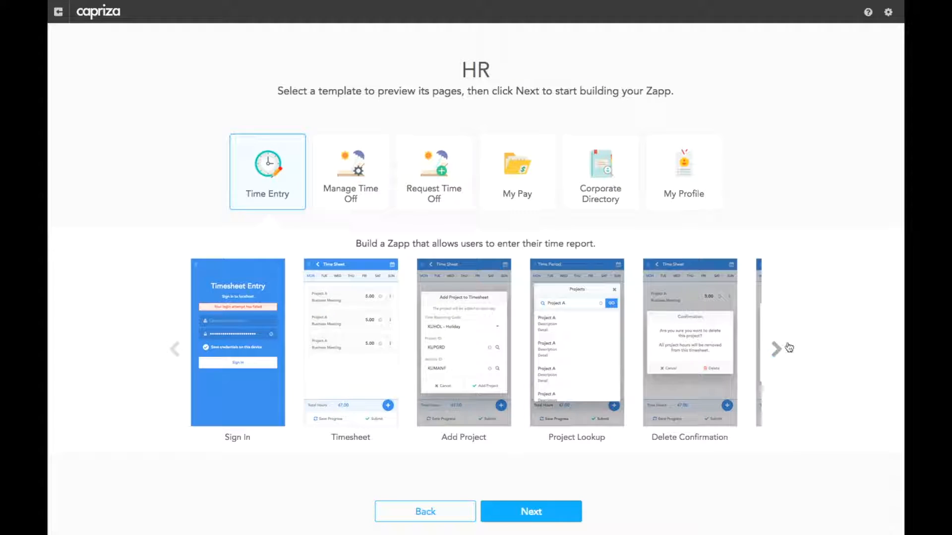
pyautogui.click(776, 350)
pyautogui.click(776, 349)
pyautogui.click(551, 517)
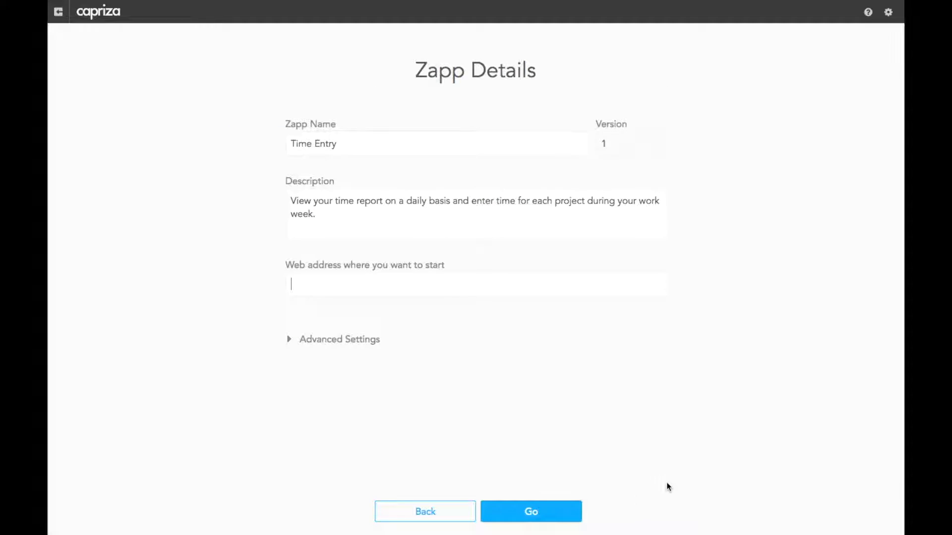
# Set the start address to the saved hcm.capriza.securevault.com:8114 employee time reporting URL and start building the Zapp.
pyautogui.write('htt')
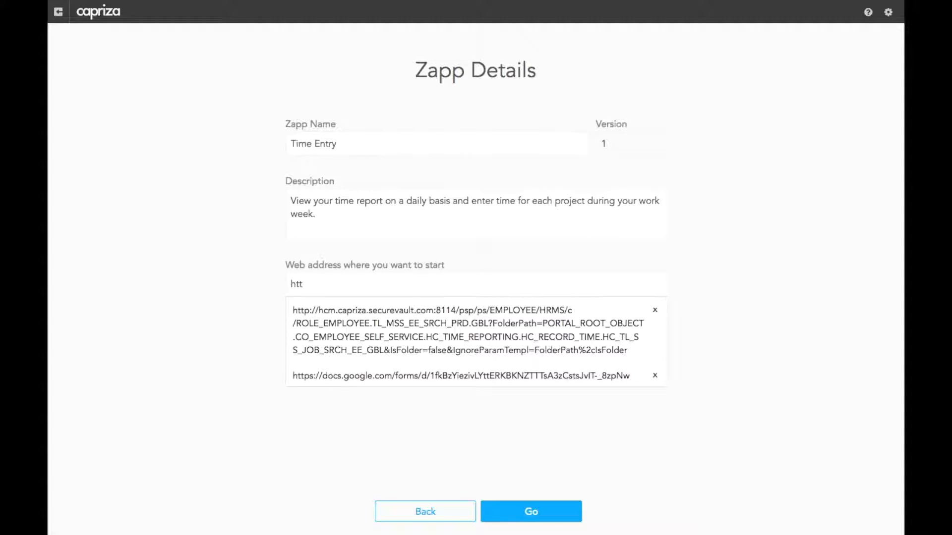
pyautogui.click(556, 325)
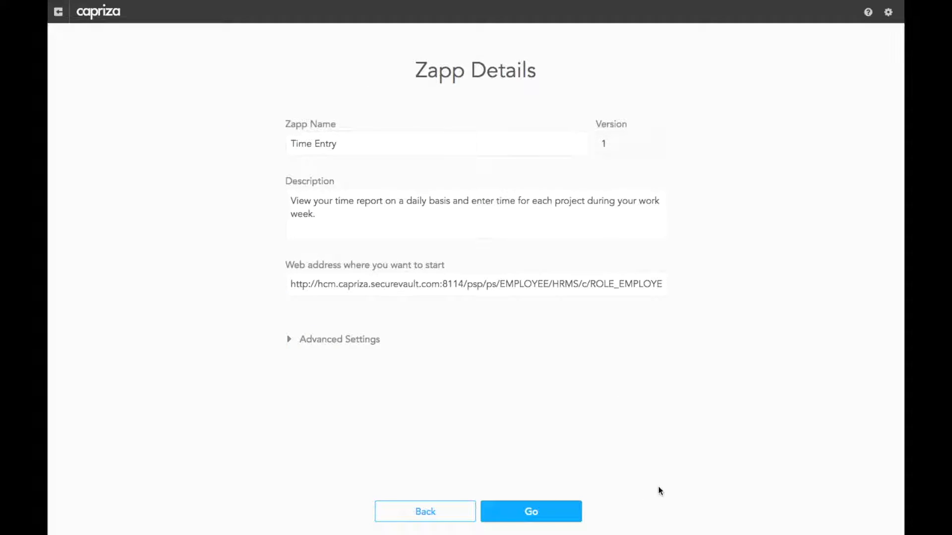
pyautogui.click(541, 512)
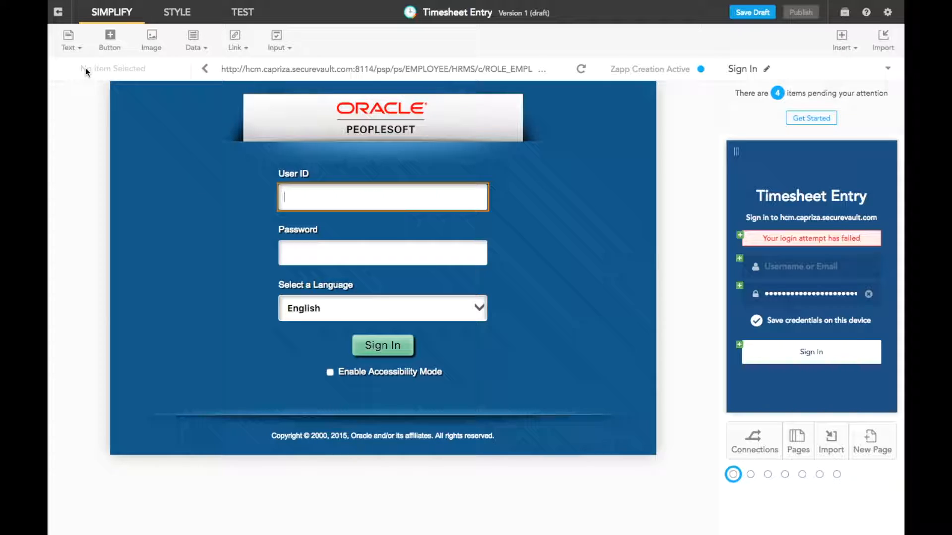
# Attach the Sign In page's Username or Email and Password controls to PeopleSoft's User ID and Password fields.
pyautogui.click(811, 117)
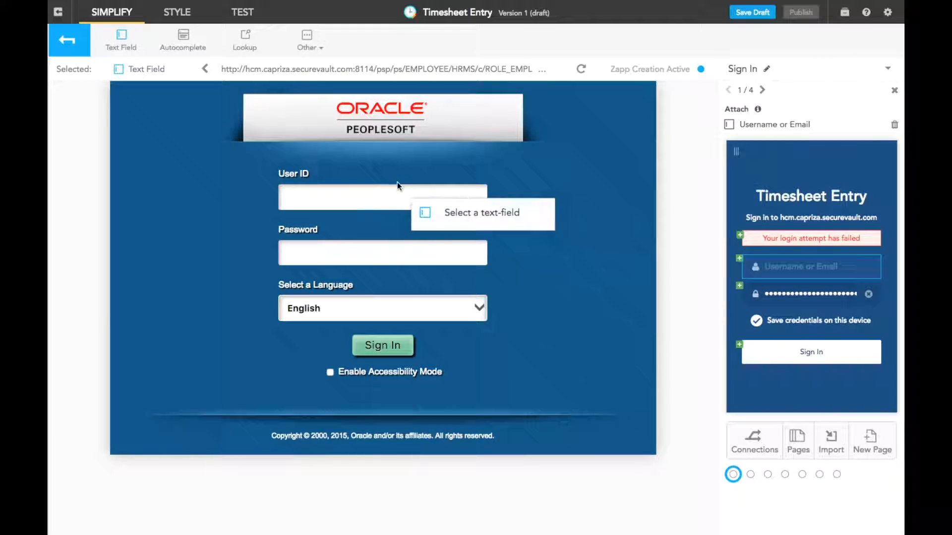
pyautogui.click(394, 200)
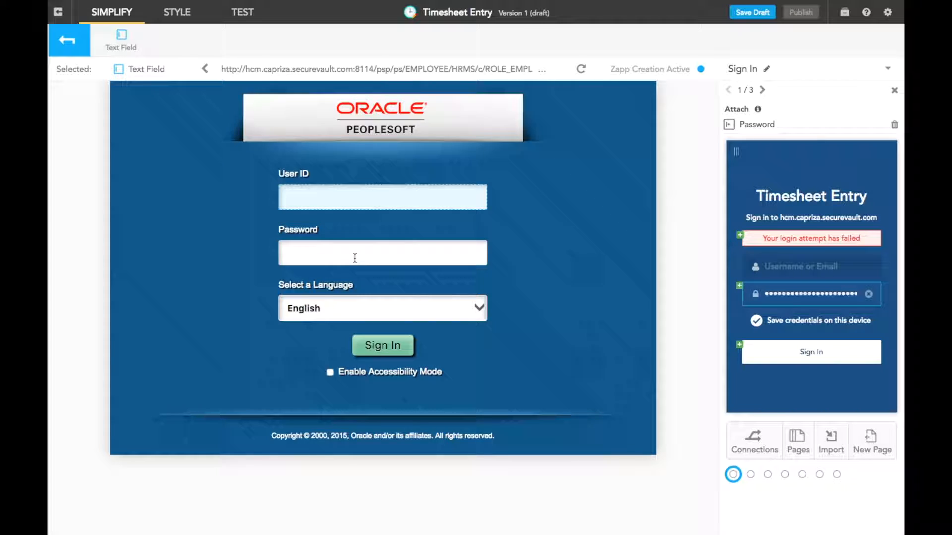
pyautogui.click(355, 258)
# Sign in through the Zapp preview with the user ID and connect the Sign In page to the Timesheet page.
pyautogui.click(775, 280)
pyautogui.write('PS')
pyautogui.click(804, 339)
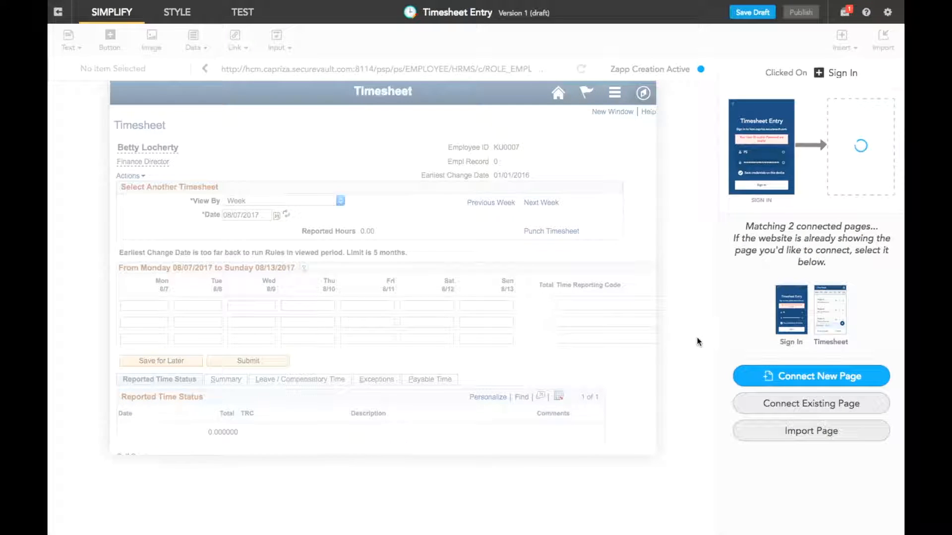
pyautogui.click(826, 318)
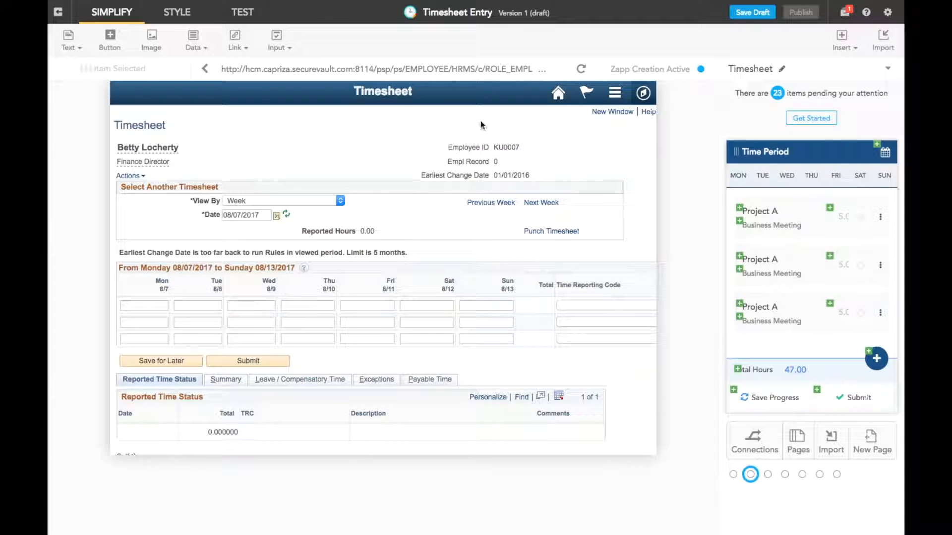
# Attach the Timesheet's Date Picker Button to the Date field's calendar by choosing day 7.
pyautogui.click(884, 152)
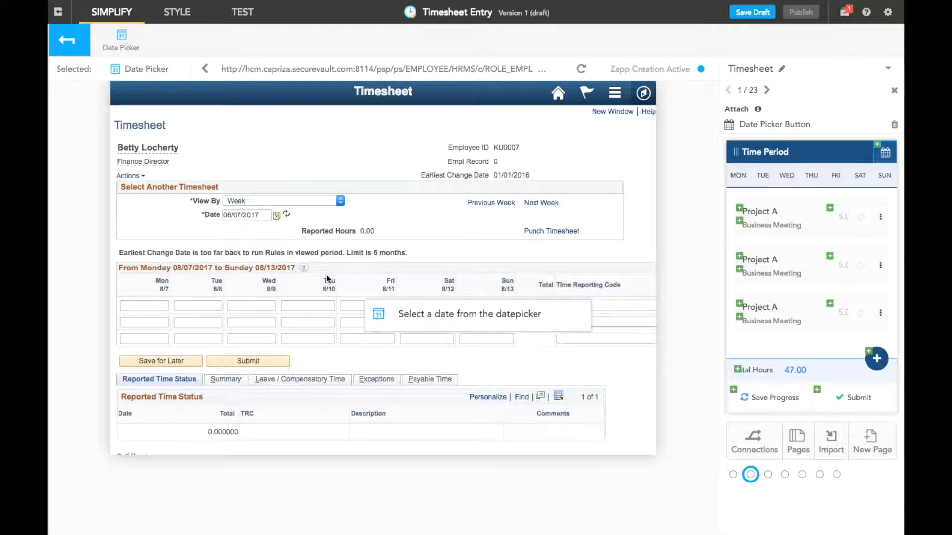
pyautogui.click(277, 216)
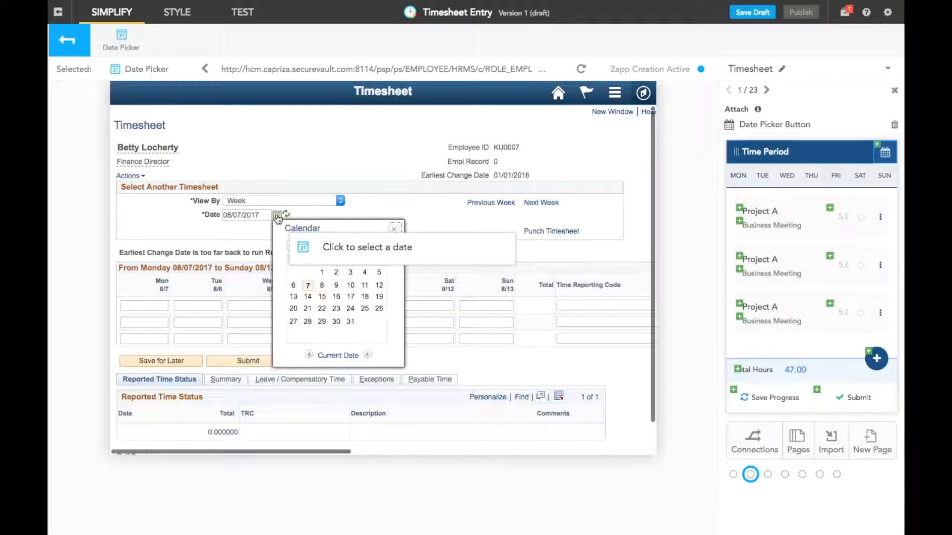
pyautogui.click(307, 286)
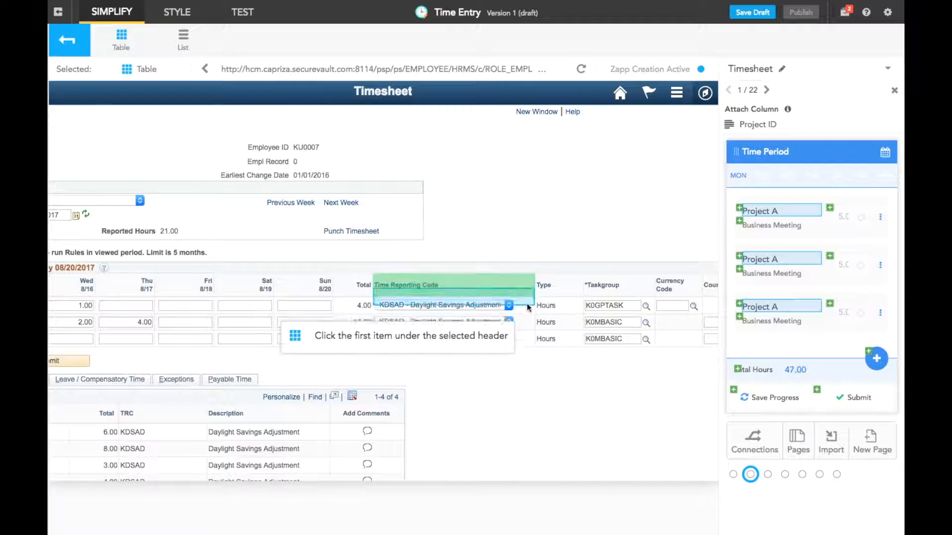
# Attach the Project ID column to Time Reporting Code and the Time Reporting Code column to Taskgroup.
pyautogui.click(528, 307)
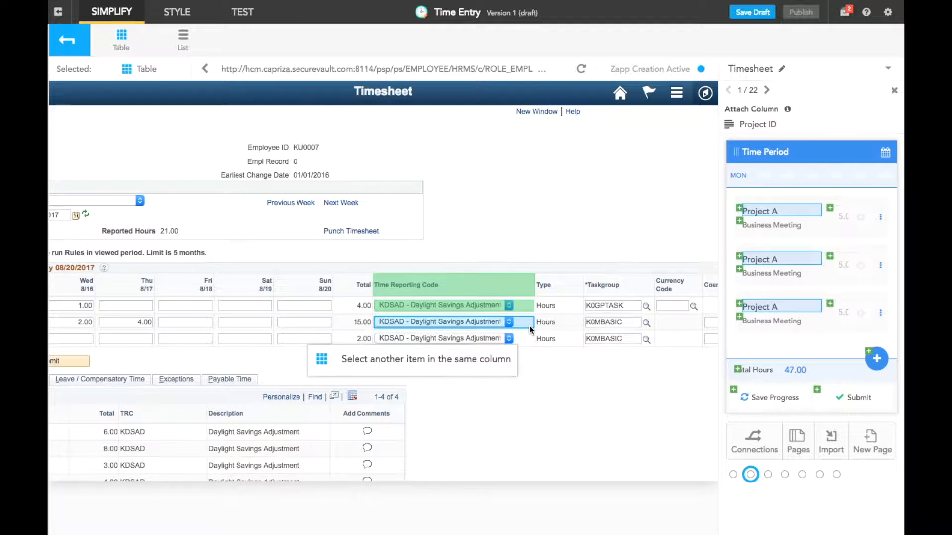
pyautogui.click(528, 326)
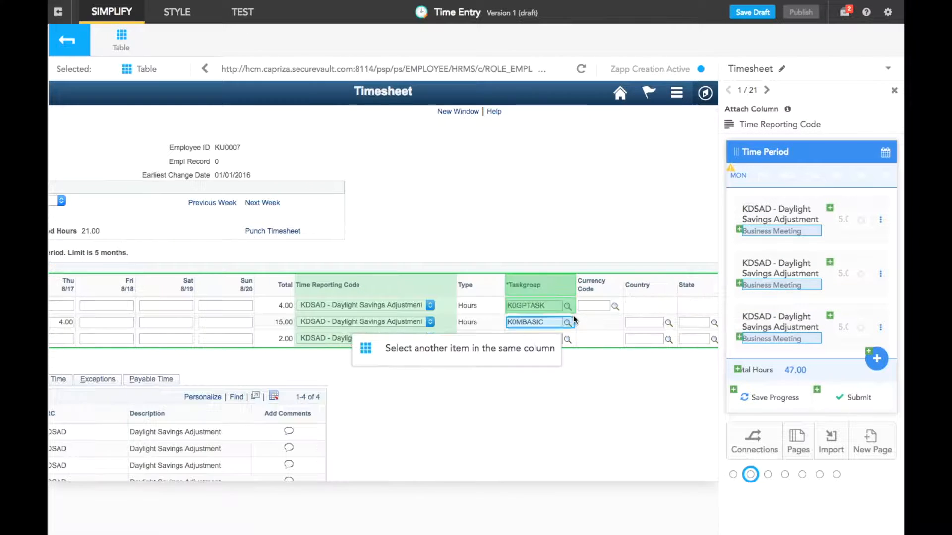
pyautogui.click(574, 320)
pyautogui.click(574, 320)
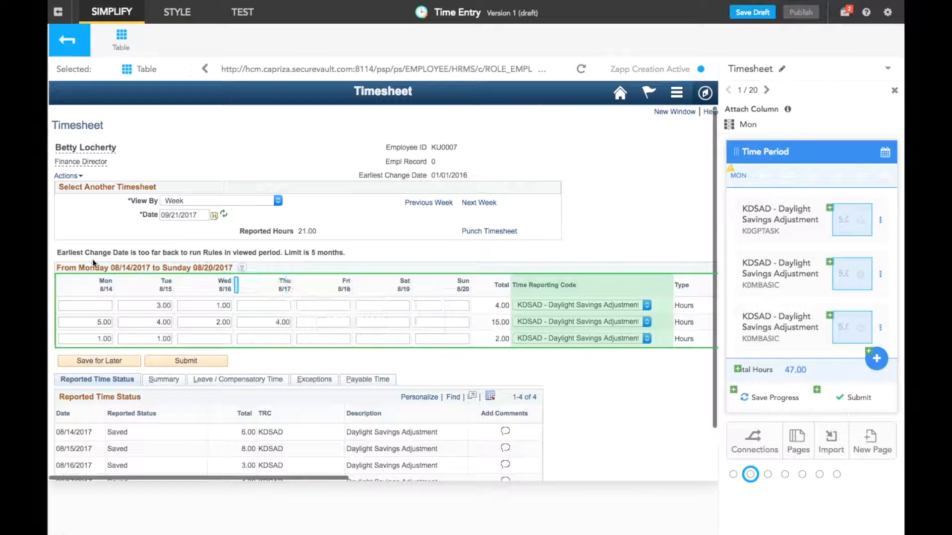
# Attach the Mon and Sun columns to their timesheet headers, and the Sunday hours to the first Sunday field.
pyautogui.click(88, 287)
pyautogui.click(89, 286)
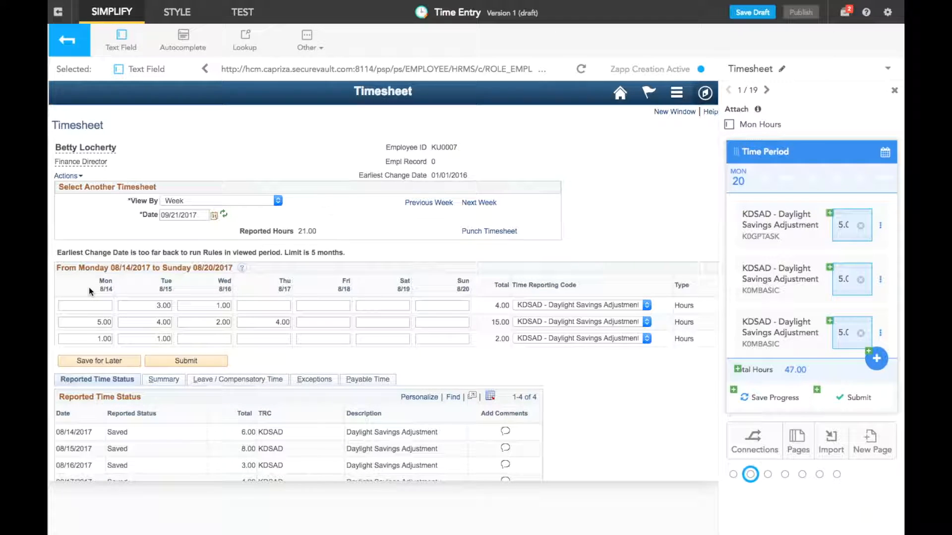
pyautogui.click(448, 286)
pyautogui.click(448, 286)
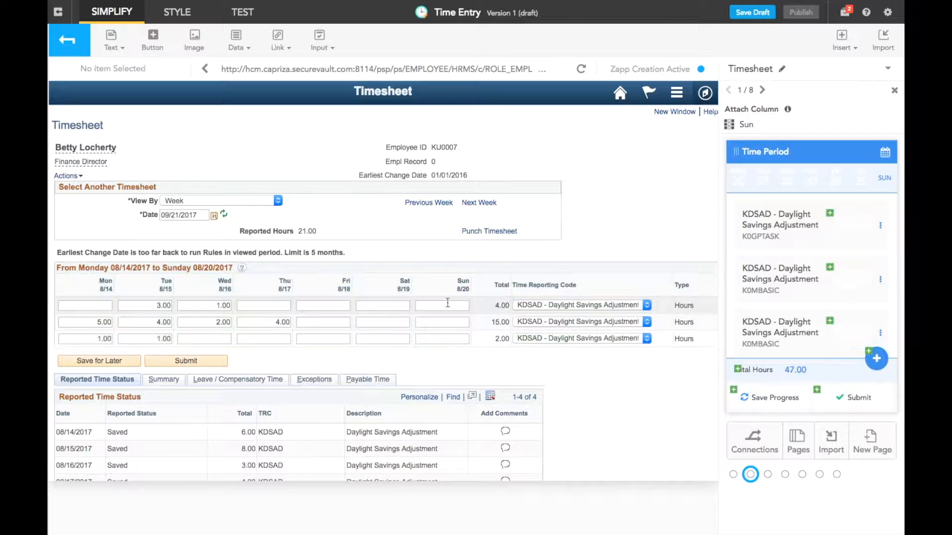
pyautogui.click(445, 306)
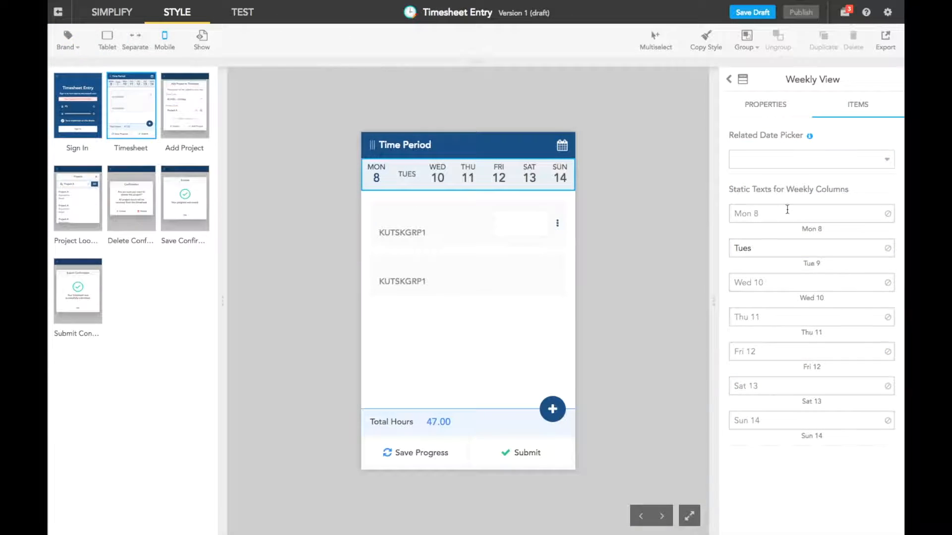
# Open the Mon 8 static text of the Timesheet's Weekly View for editing.
pyautogui.click(773, 212)
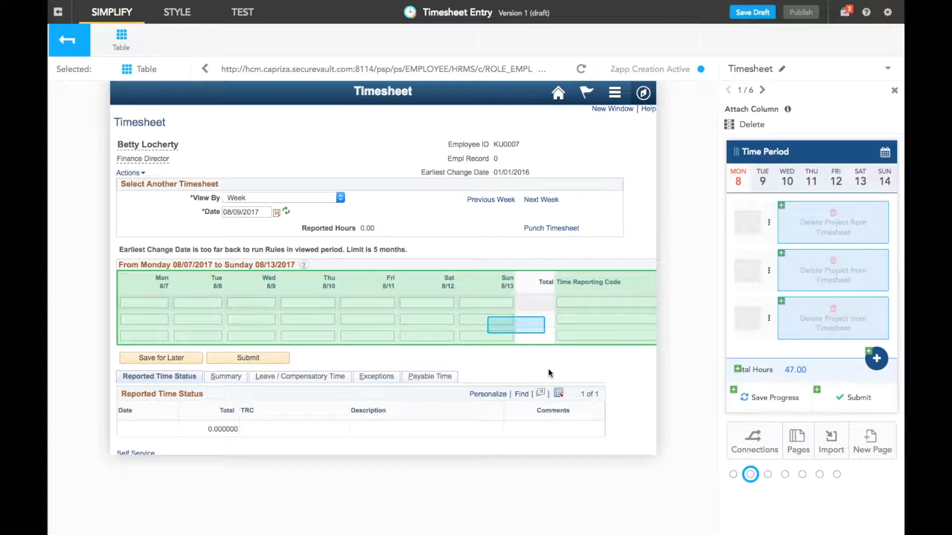
# Attach the Delete column to the table's last unnamed column and the Delete Button to the first row's minus button.
pyautogui.hscroll(10, 548, 372)
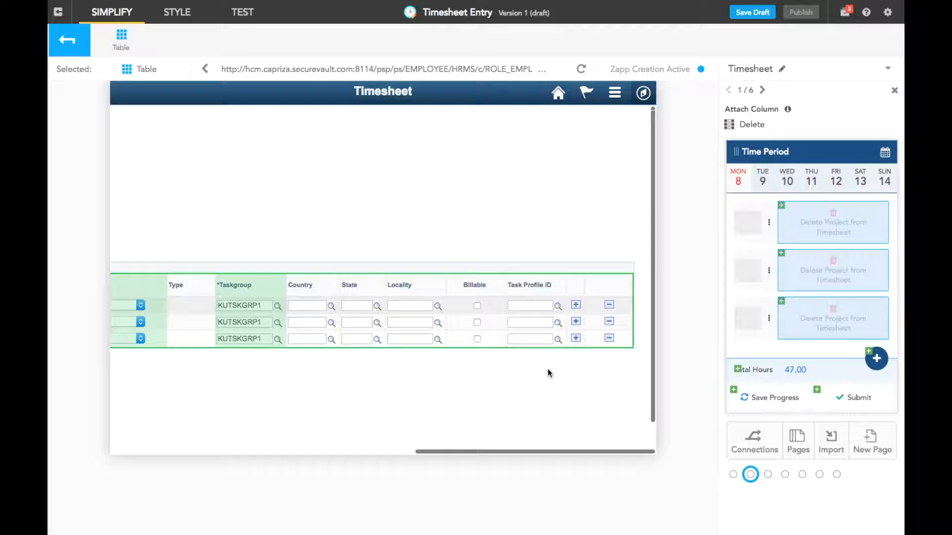
pyautogui.click(621, 280)
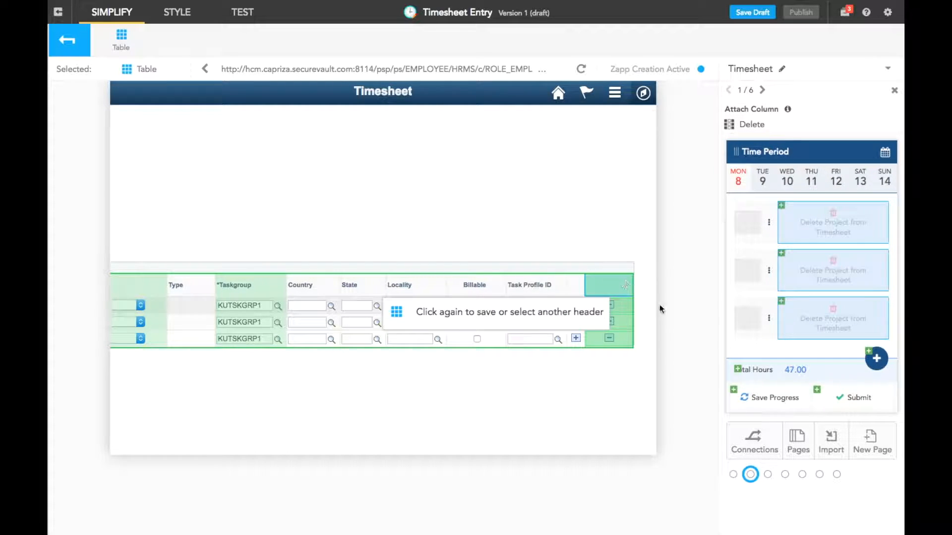
pyautogui.click(650, 319)
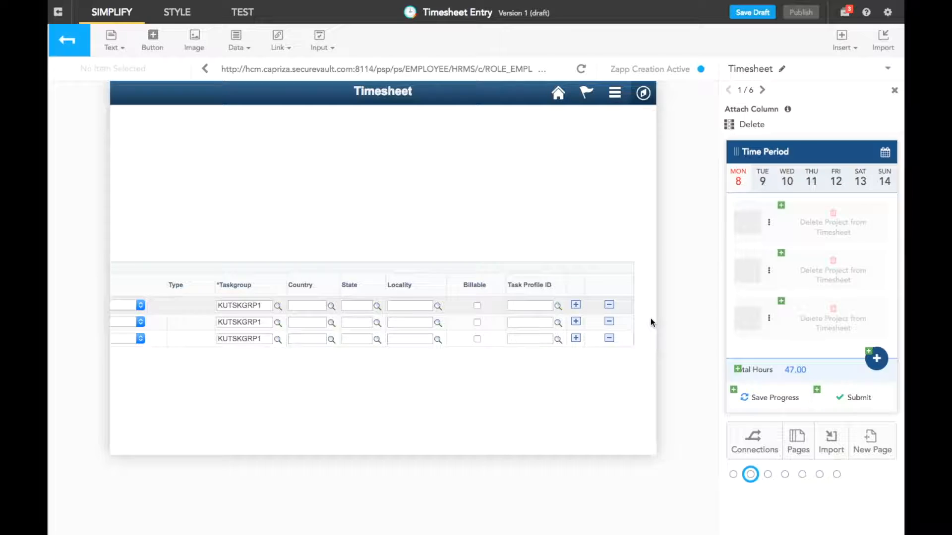
pyautogui.click(609, 307)
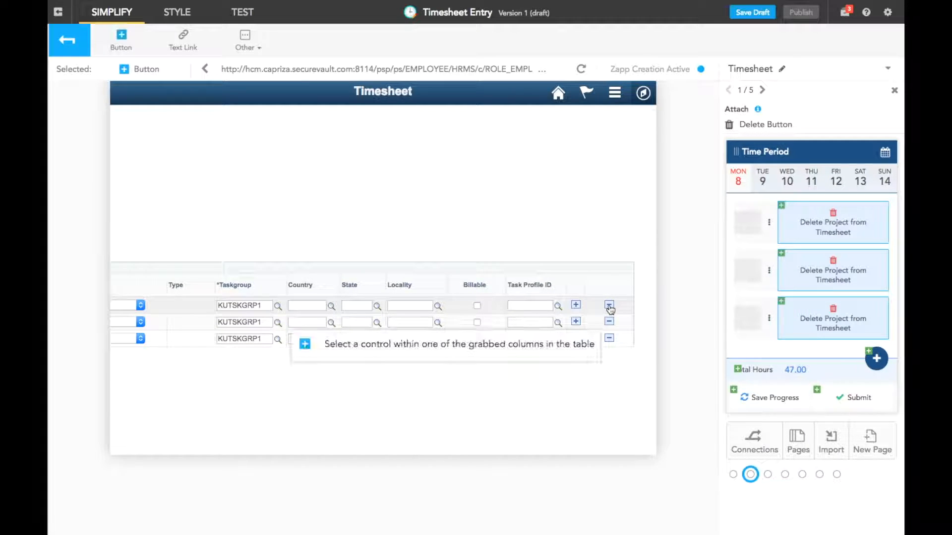
pyautogui.click(610, 307)
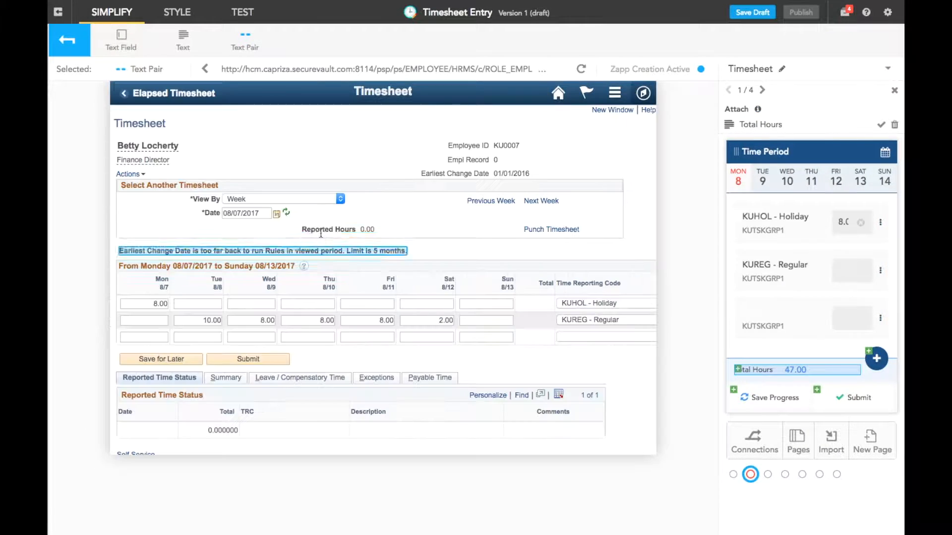
# Attach Total Hours to the Reported Hours text pair, and attach a button control to the timesheet's Submit button.
pyautogui.click(327, 230)
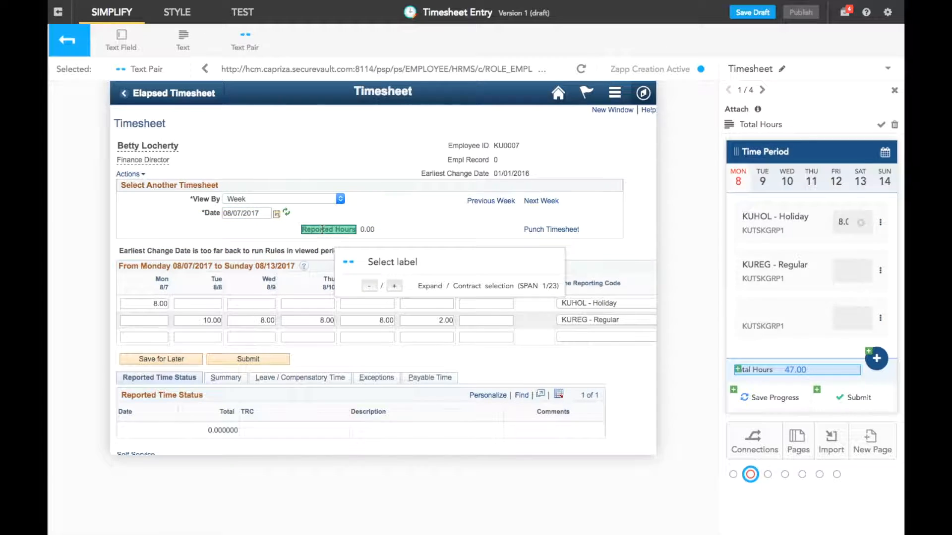
pyautogui.click(368, 230)
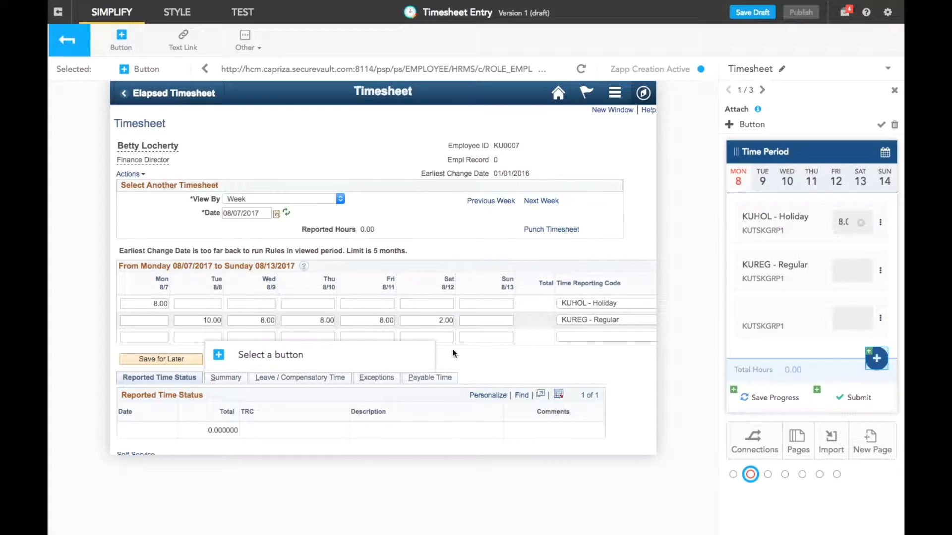
pyautogui.click(255, 360)
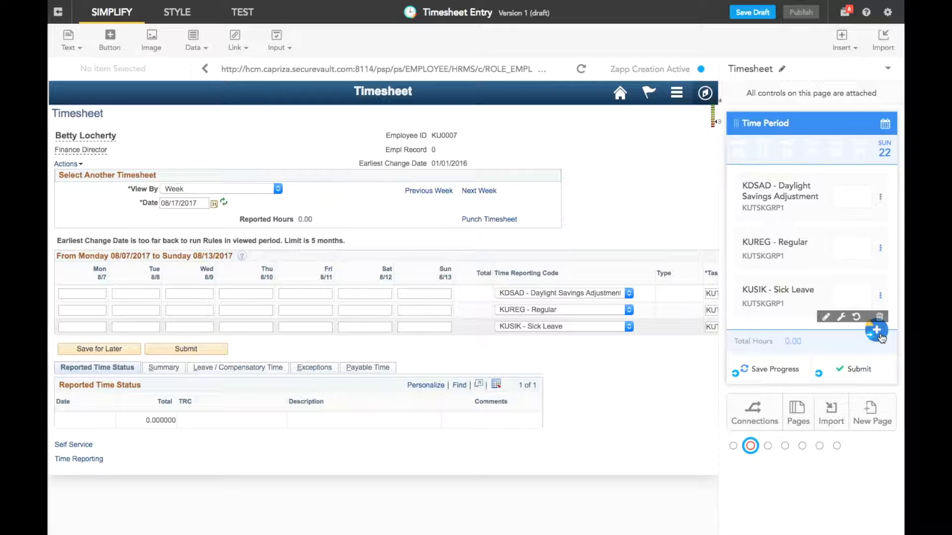
# Run the Timesheet preview's add button and connect its action to the Add Project page.
pyautogui.click(879, 337)
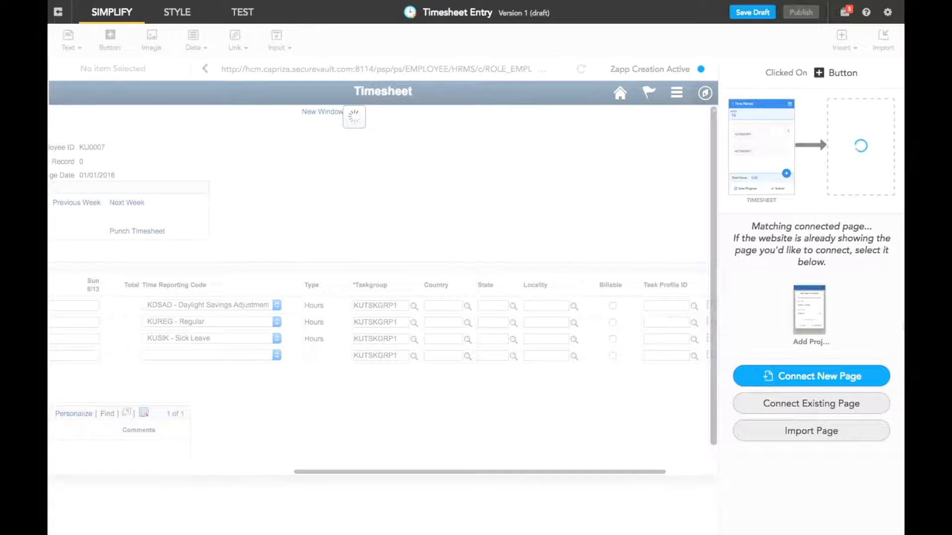
pyautogui.click(806, 317)
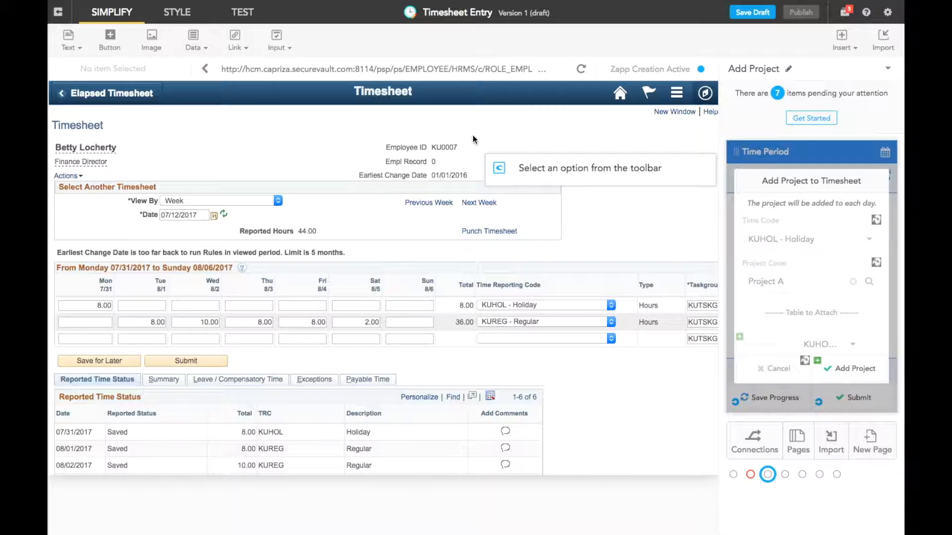
# Examine the Table to Attach controls on the Add Project page.
pyautogui.scroll(-3, 857, 265)
pyautogui.scroll(-5, 857, 264)
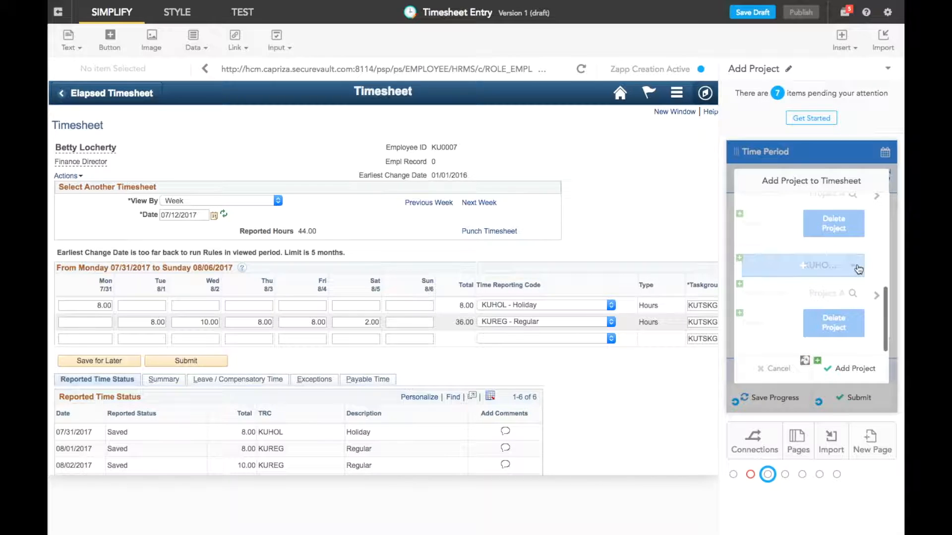
pyautogui.scroll(8, 858, 268)
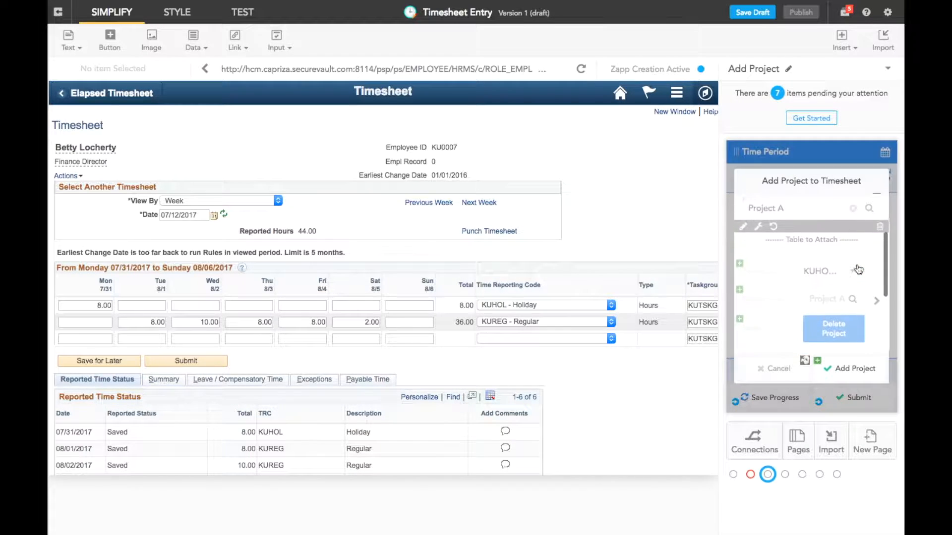
# Examine the Time Reporting Code options in the Add Project to Timesheet form while testing.
pyautogui.scroll(3, 858, 268)
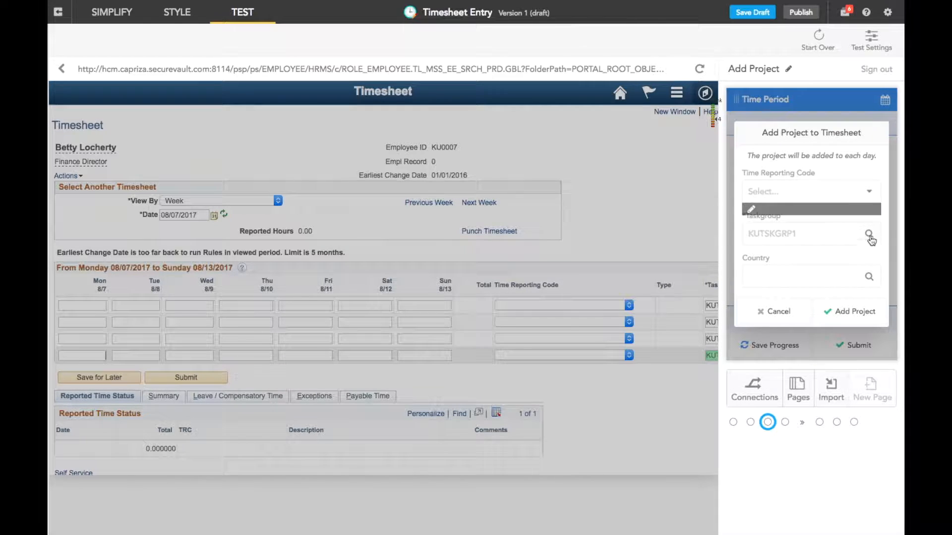
pyautogui.click(870, 192)
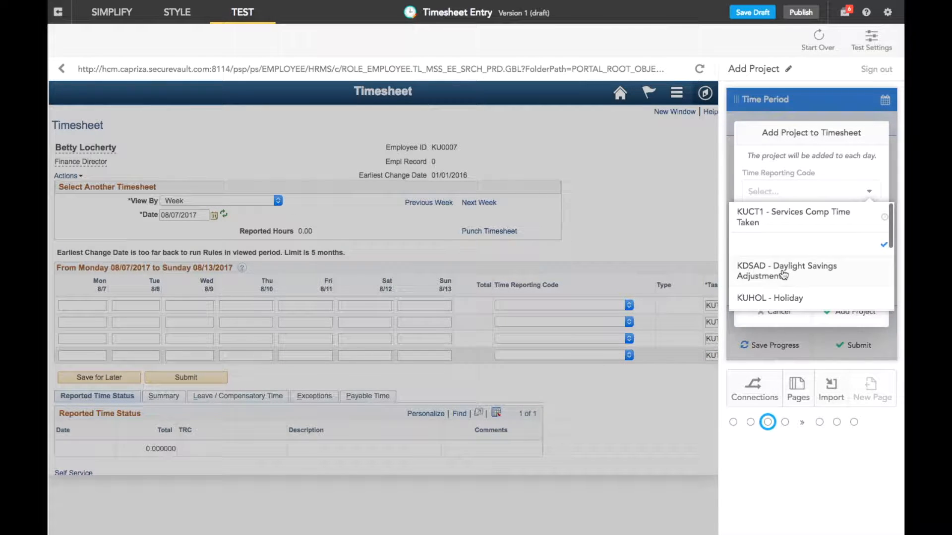
pyautogui.scroll(-3, 783, 276)
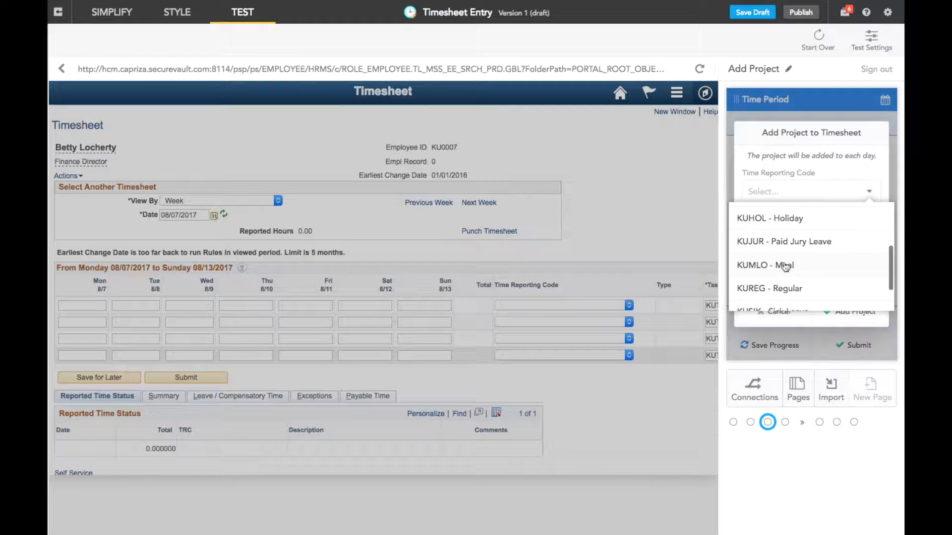
pyautogui.click(815, 263)
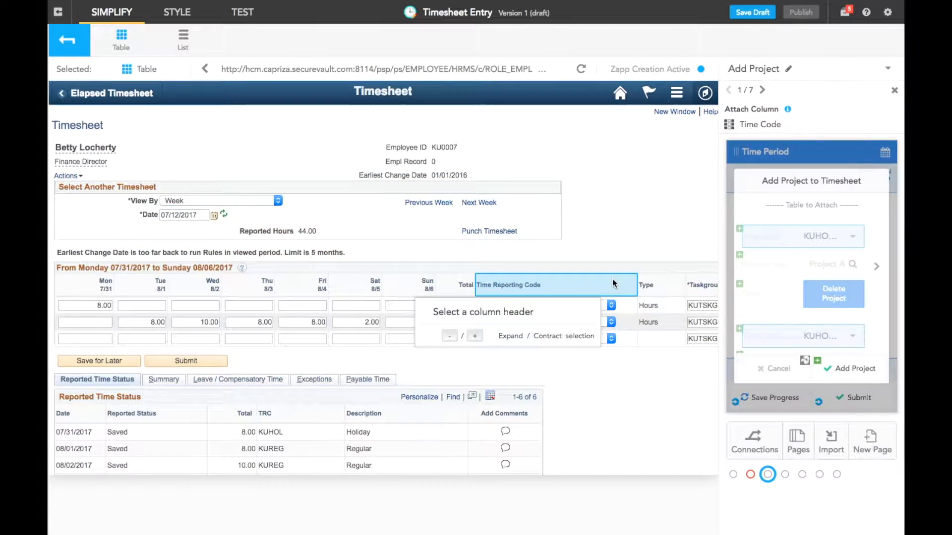
# Attach the Time Code column to the Time Reporting Code column, and the Time Code control to the blank third row's listbox.
pyautogui.click(612, 283)
pyautogui.click(627, 303)
pyautogui.click(630, 321)
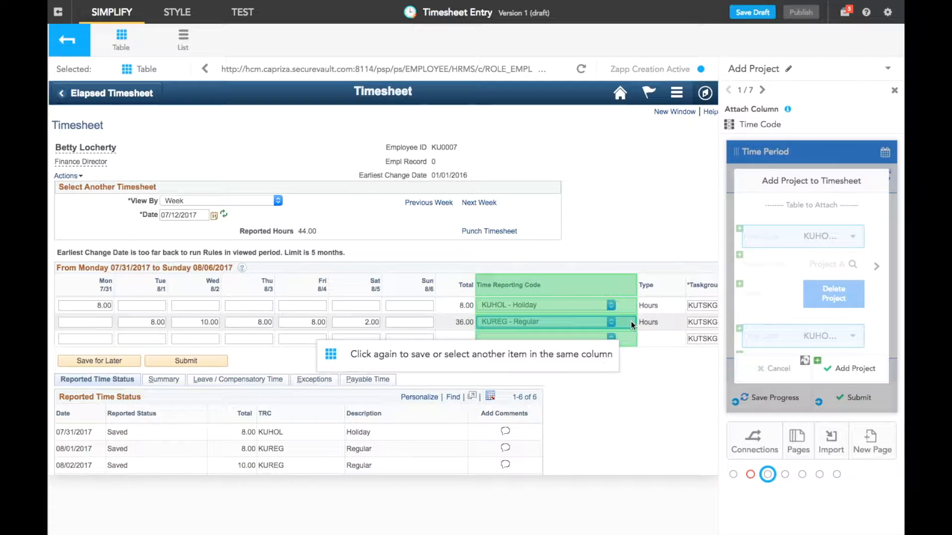
pyautogui.click(647, 391)
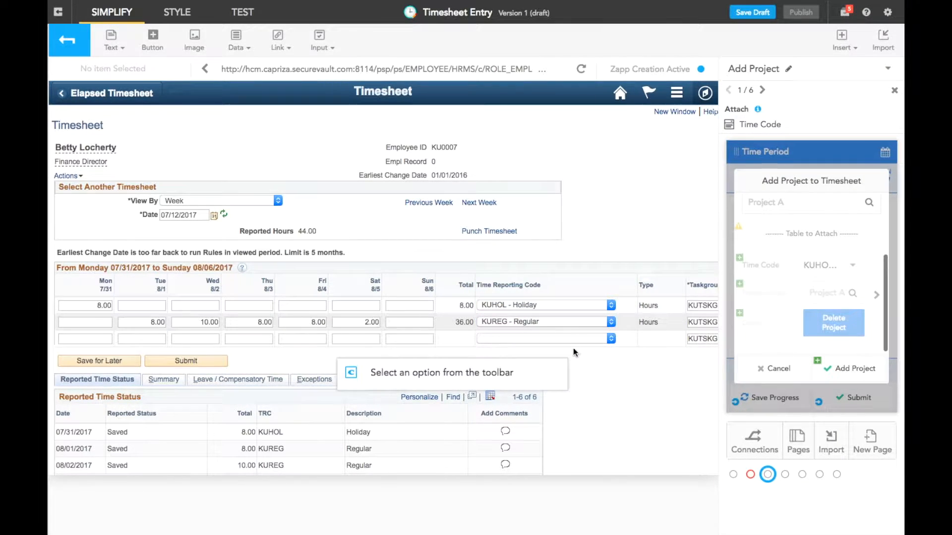
pyautogui.click(587, 340)
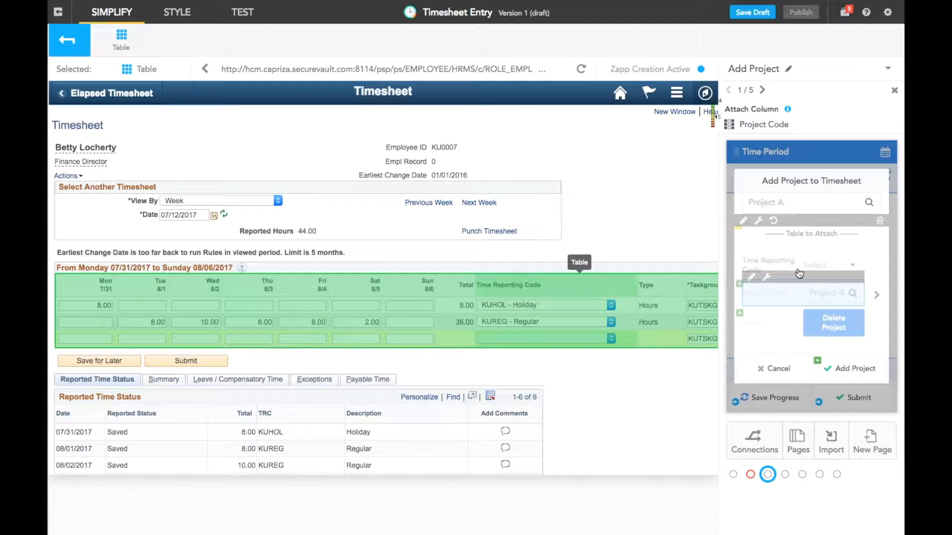
# Examine the Time Code options in the Add Project page preview.
pyautogui.moveTo(799, 274)
pyautogui.mouseDown()
pyautogui.moveTo(838, 274)
pyautogui.moveTo(802, 270)
pyautogui.mouseUp()
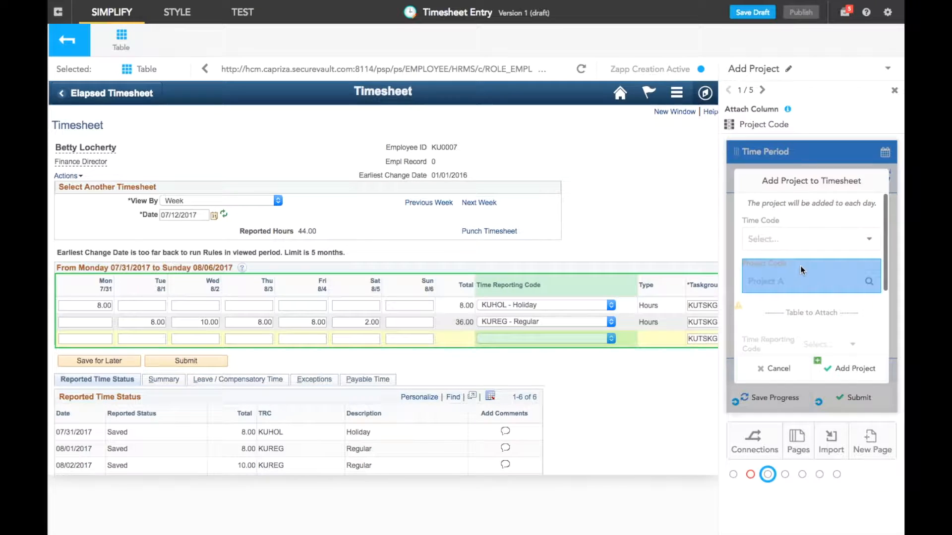
pyautogui.click(869, 240)
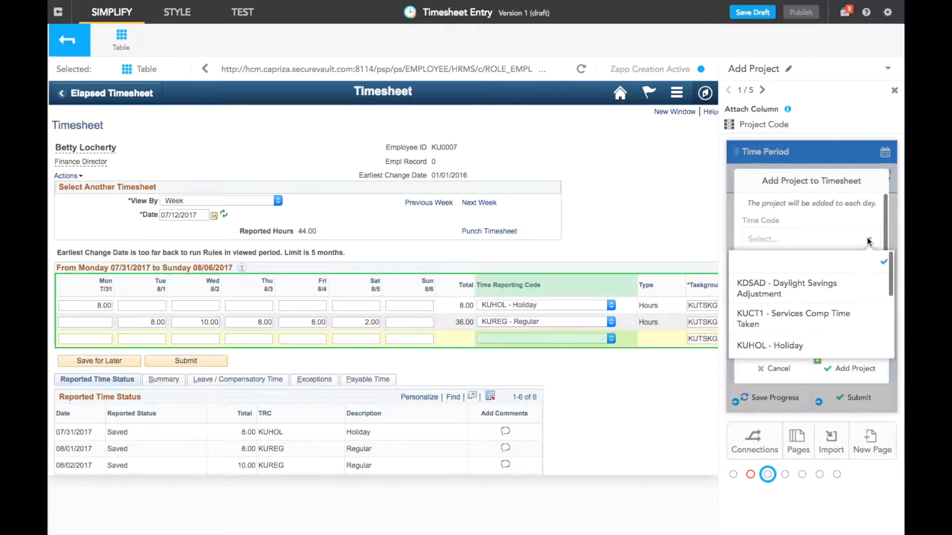
pyautogui.scroll(-4, 841, 308)
pyautogui.scroll(-1, 840, 308)
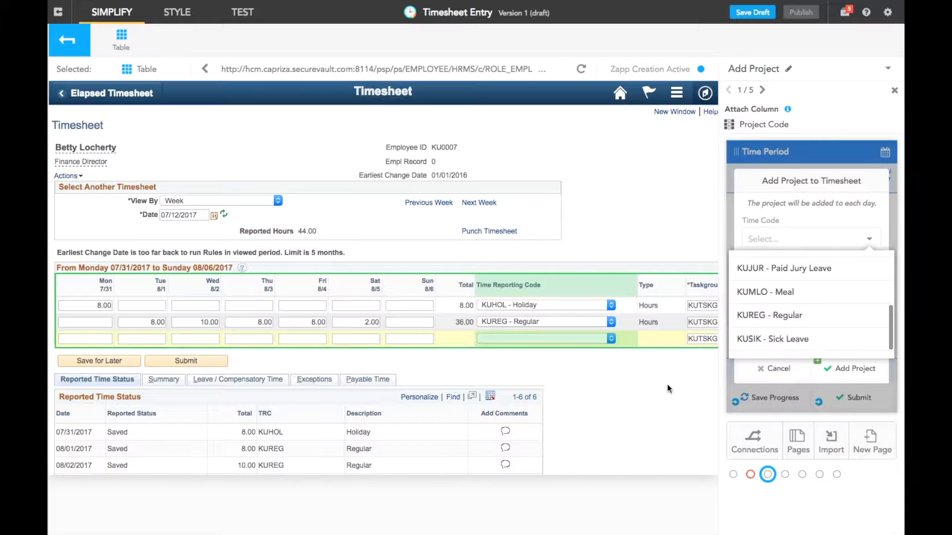
pyautogui.click(606, 332)
pyautogui.click(869, 242)
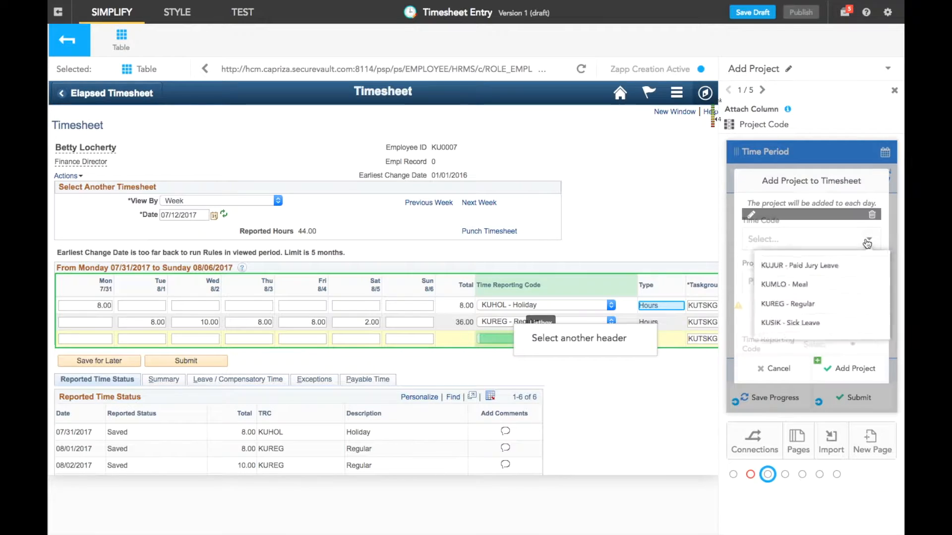
# Attach the Project Code column to the timesheet's *Taskgroup column.
pyautogui.hscroll(3, 626, 317)
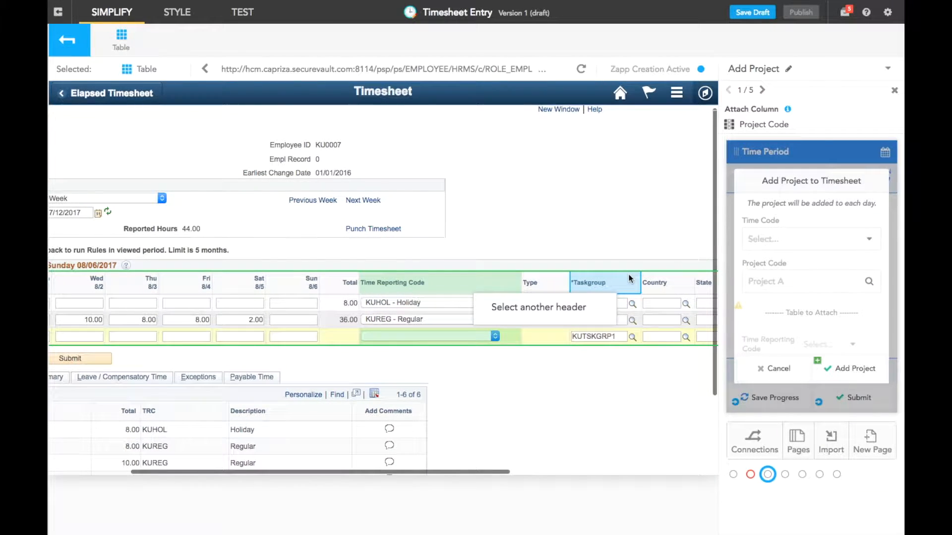
pyautogui.click(628, 274)
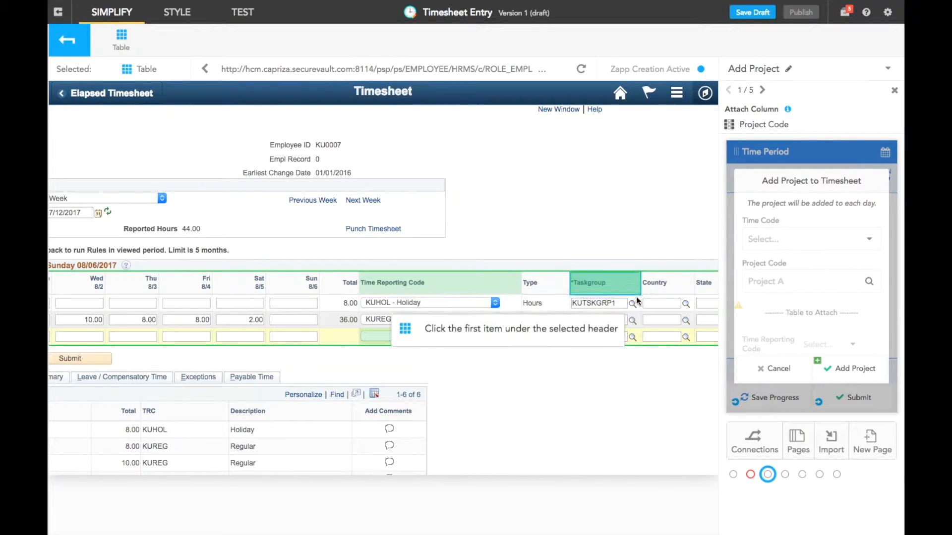
pyautogui.click(638, 311)
pyautogui.click(638, 327)
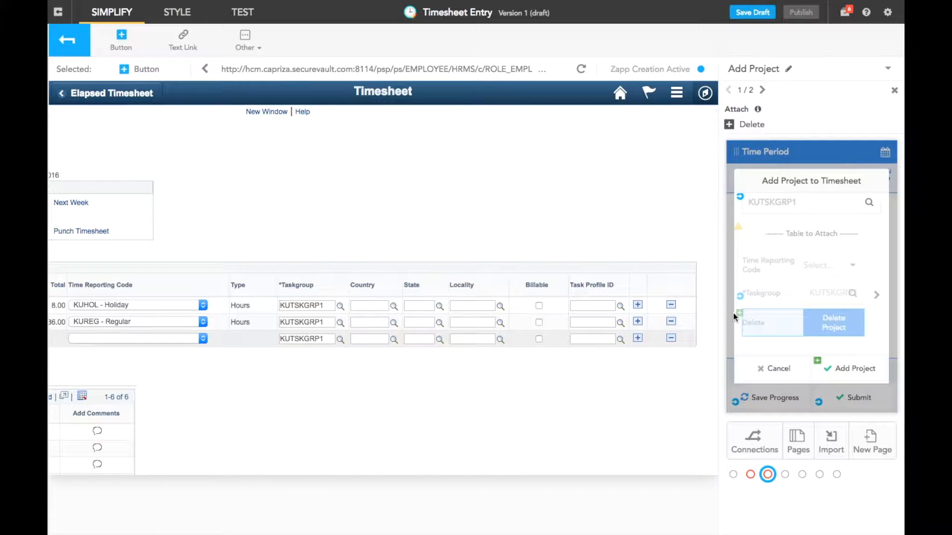
# Attach the Delete control to the third row's minus button, and mark the Add Project button as complete.
pyautogui.click(673, 342)
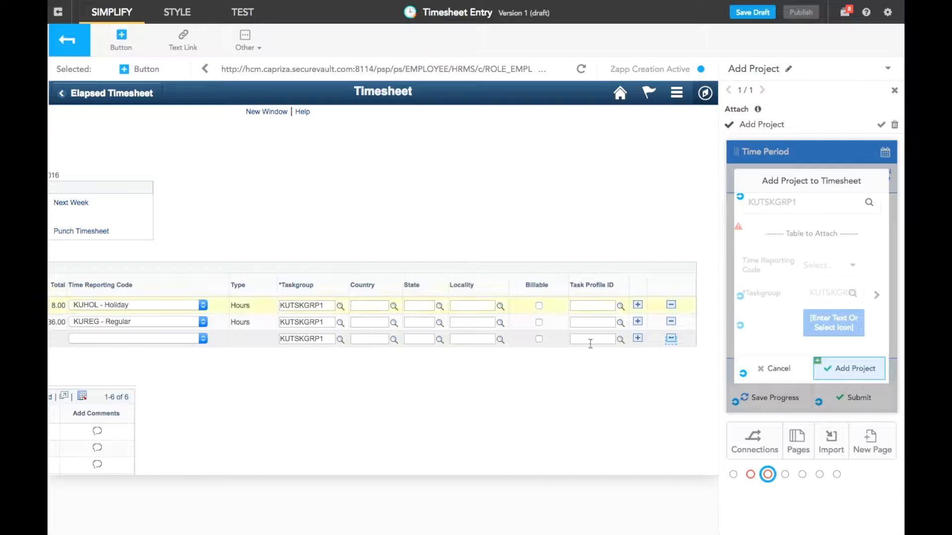
pyautogui.click(881, 126)
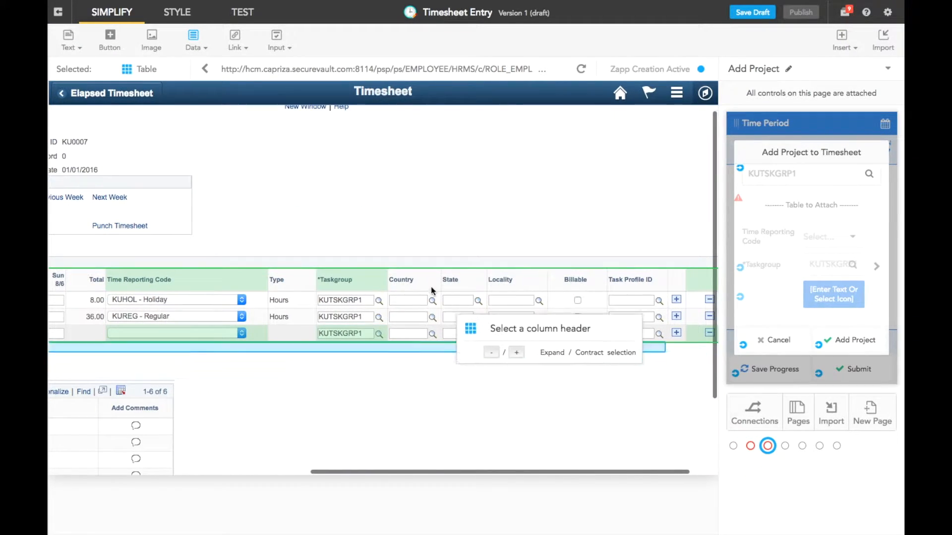
# Add the timesheet's Country column to the projects table, with a Lookup control for the third row's Country field.
pyautogui.click(426, 279)
pyautogui.click(436, 278)
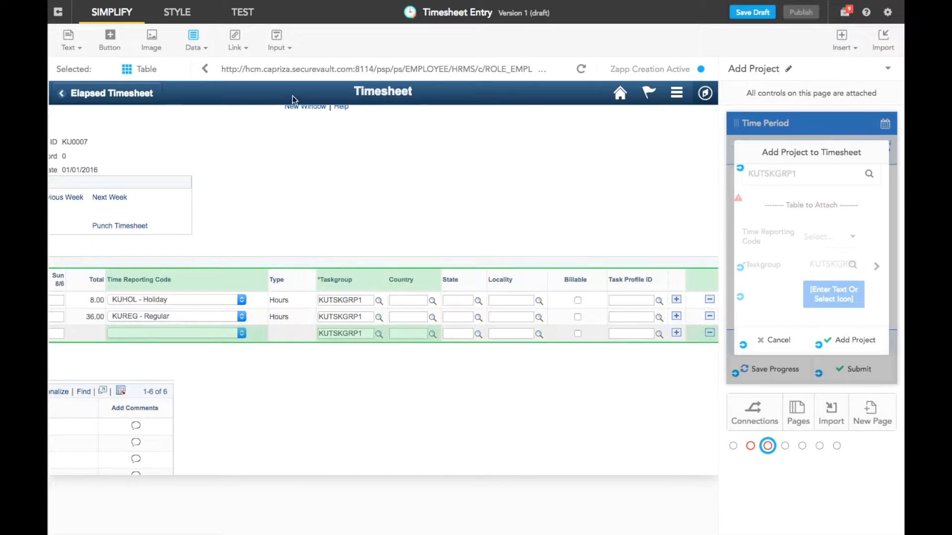
pyautogui.click(278, 47)
pyautogui.click(260, 324)
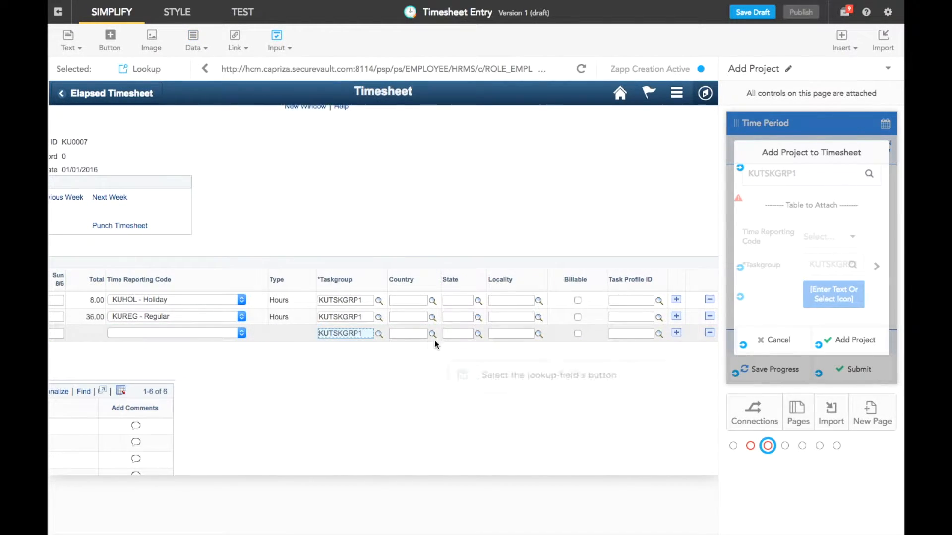
pyautogui.click(433, 338)
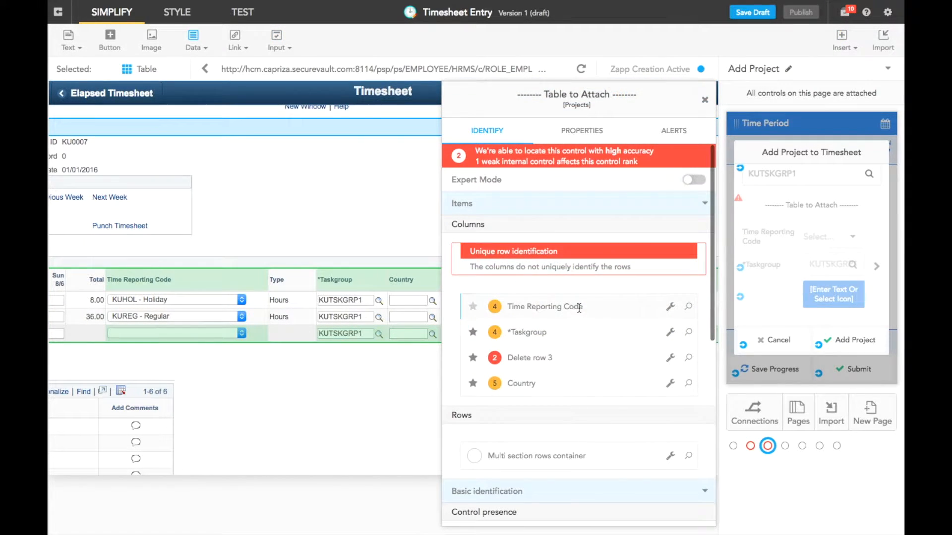
pyautogui.click(703, 103)
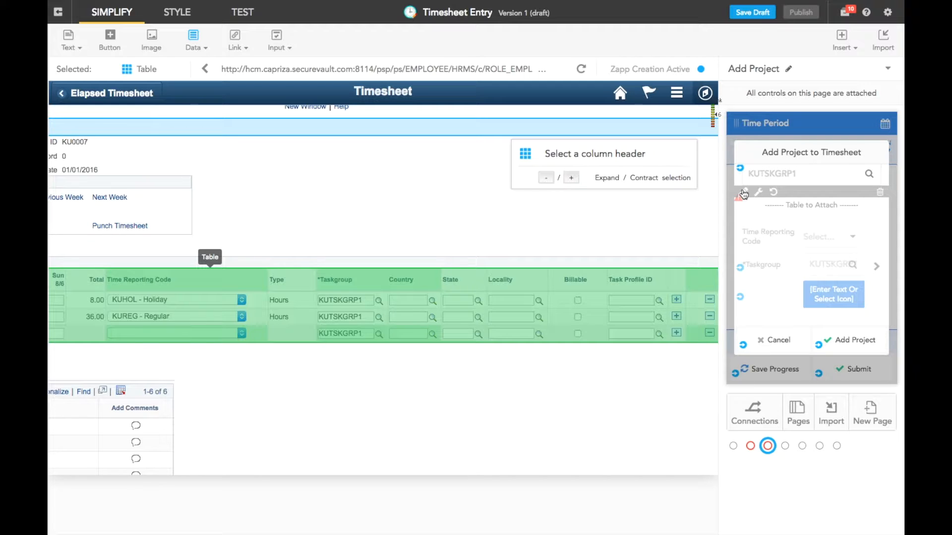
# Move Country from the table's unassigned items to Top Level, and duplicate its control onto the Add Project page.
pyautogui.click(744, 192)
pyautogui.click(662, 131)
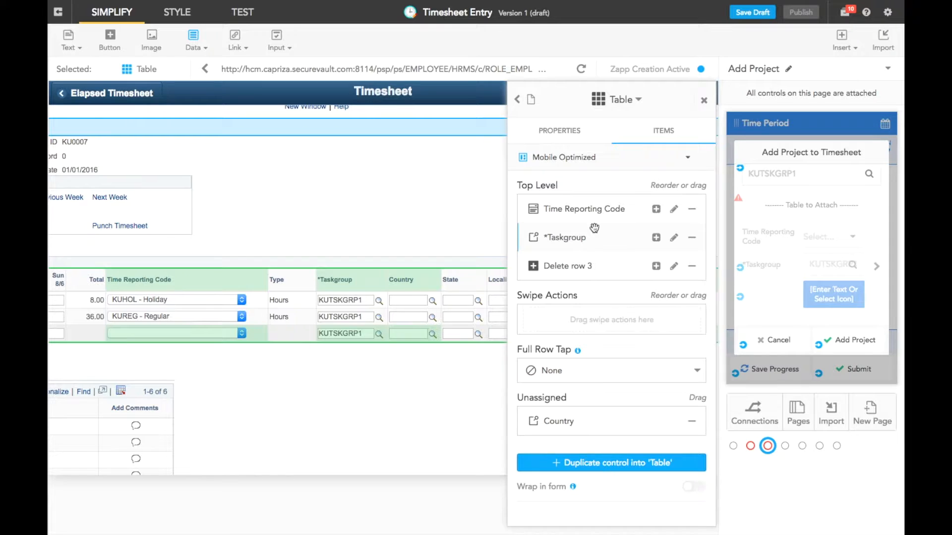
pyautogui.moveTo(617, 427); pyautogui.dragTo(633, 287)
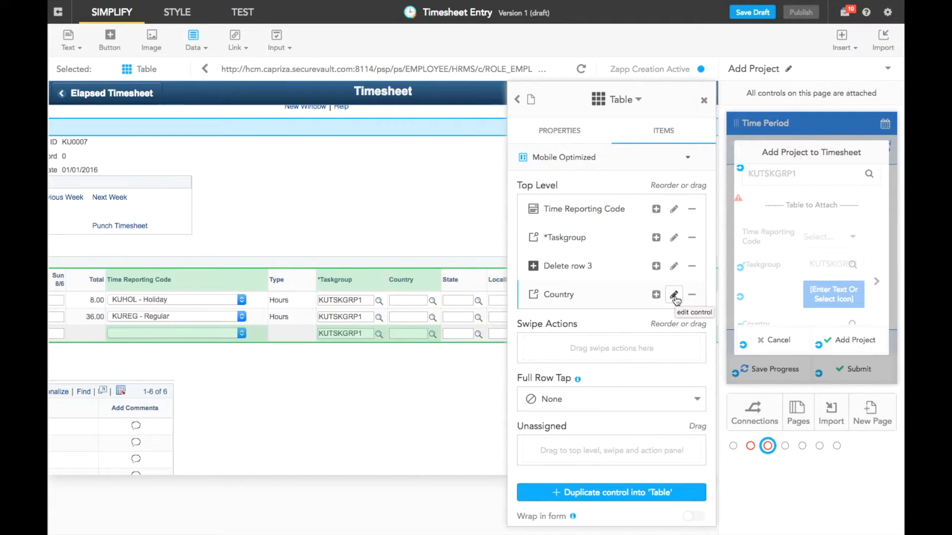
pyautogui.click(656, 295)
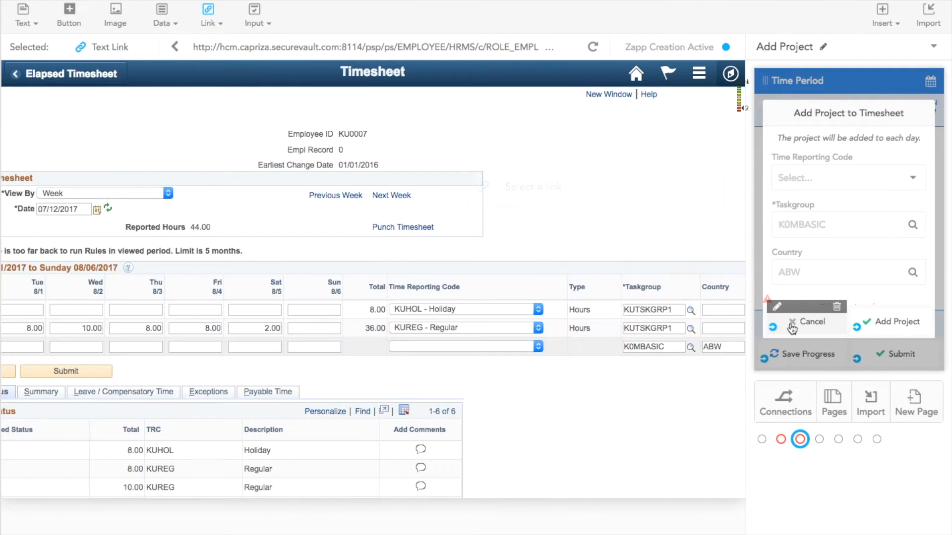
# Connect the Delete row 3 action to a new page and add the Yes - Delete button to that page.
pyautogui.click(737, 346)
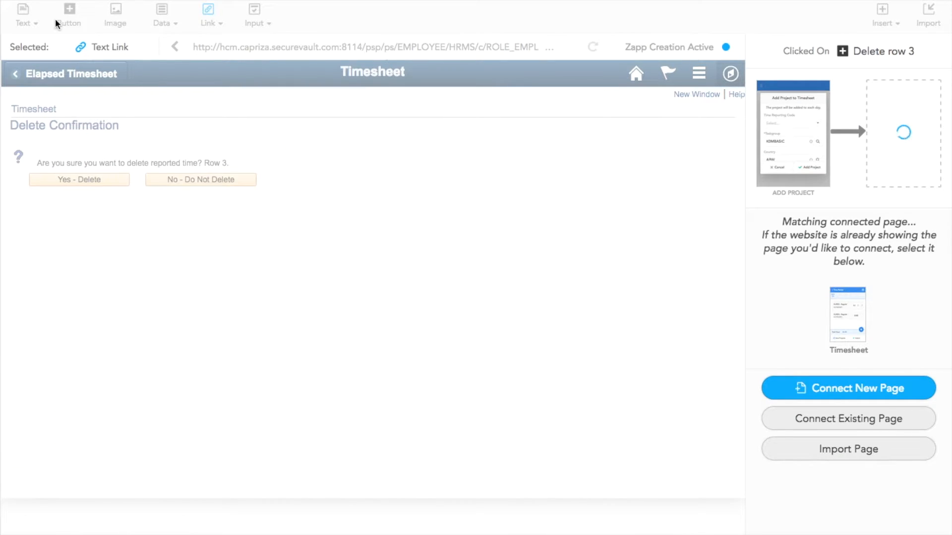
pyautogui.click(798, 388)
pyautogui.click(70, 12)
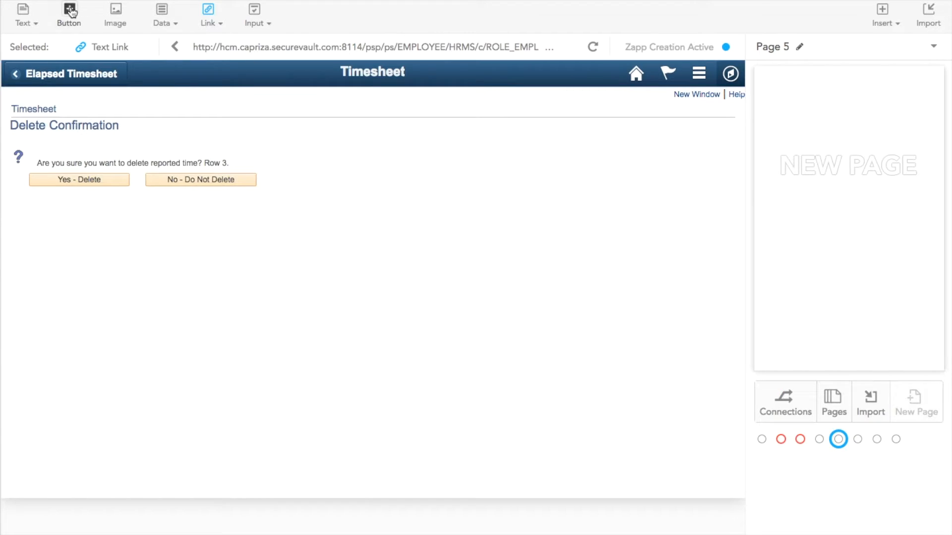
pyautogui.click(76, 181)
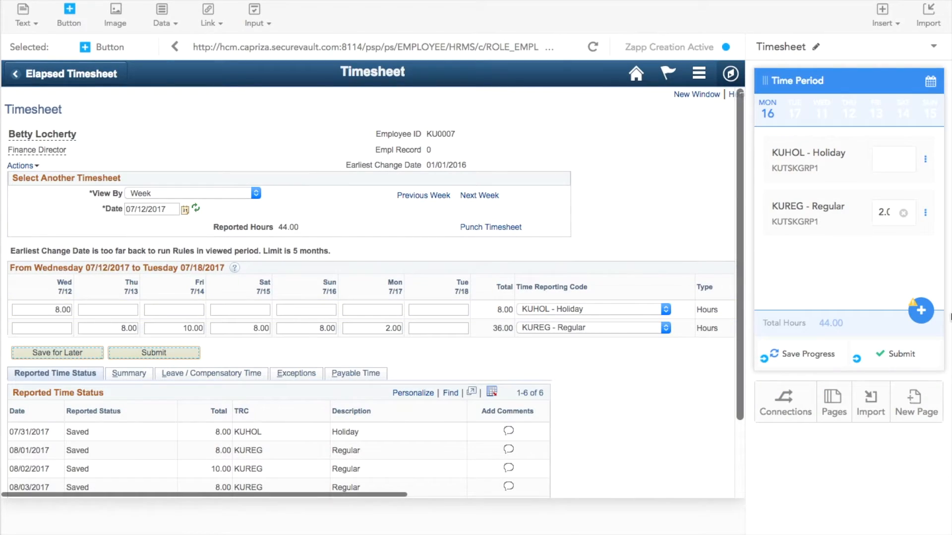
# Open Add Project from the Timesheet preview and choose KUCT1 - Services Comp Time Taken as the Time Reporting Code.
pyautogui.click(921, 312)
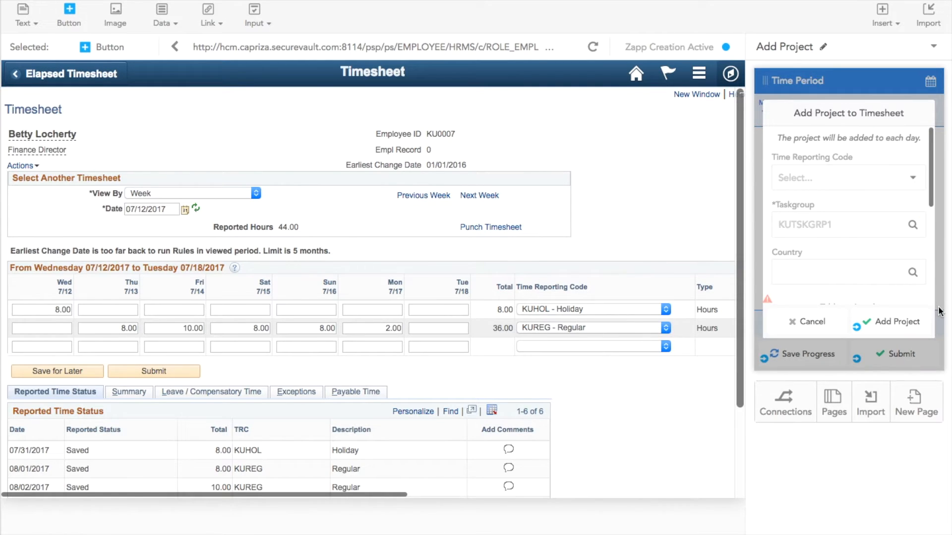
pyautogui.click(910, 179)
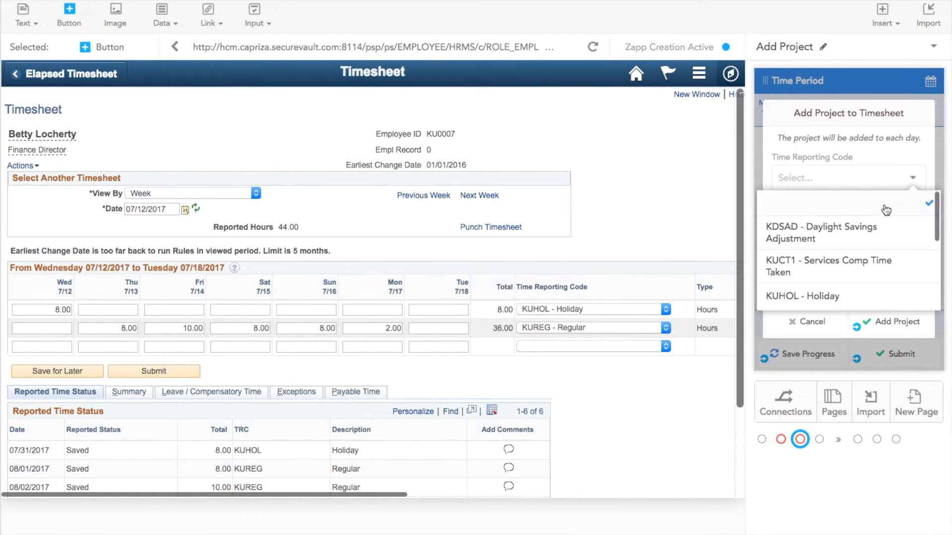
pyautogui.click(853, 266)
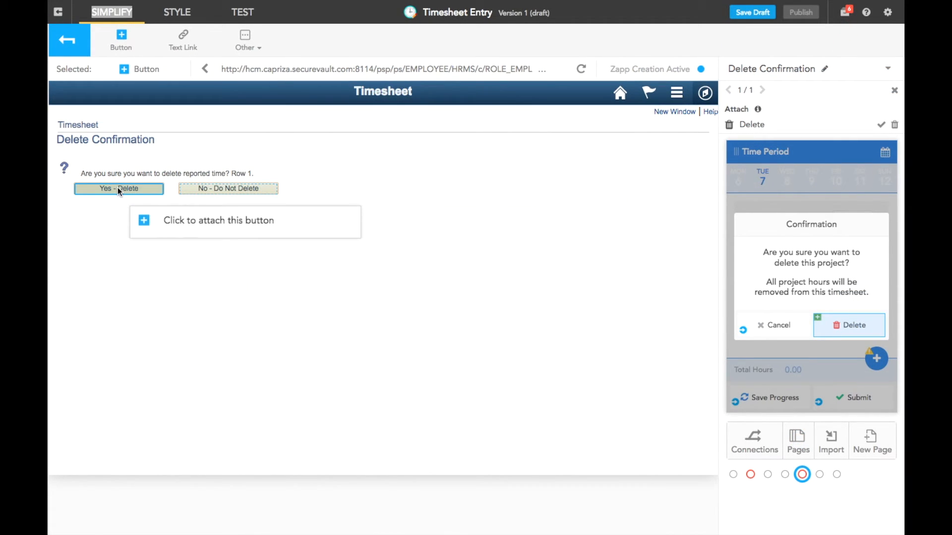
# Attach the Delete Confirmation page's Delete control to the Yes - Delete button.
pyautogui.click(117, 188)
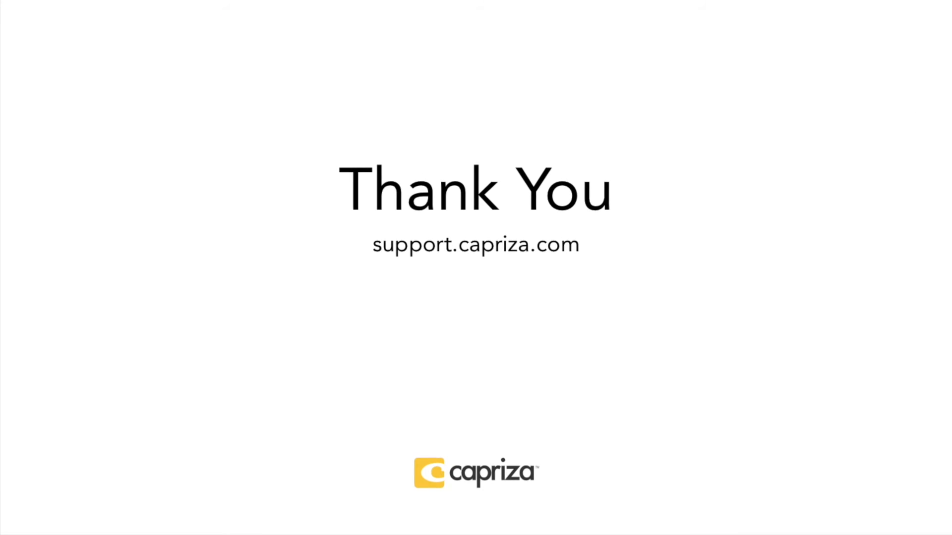